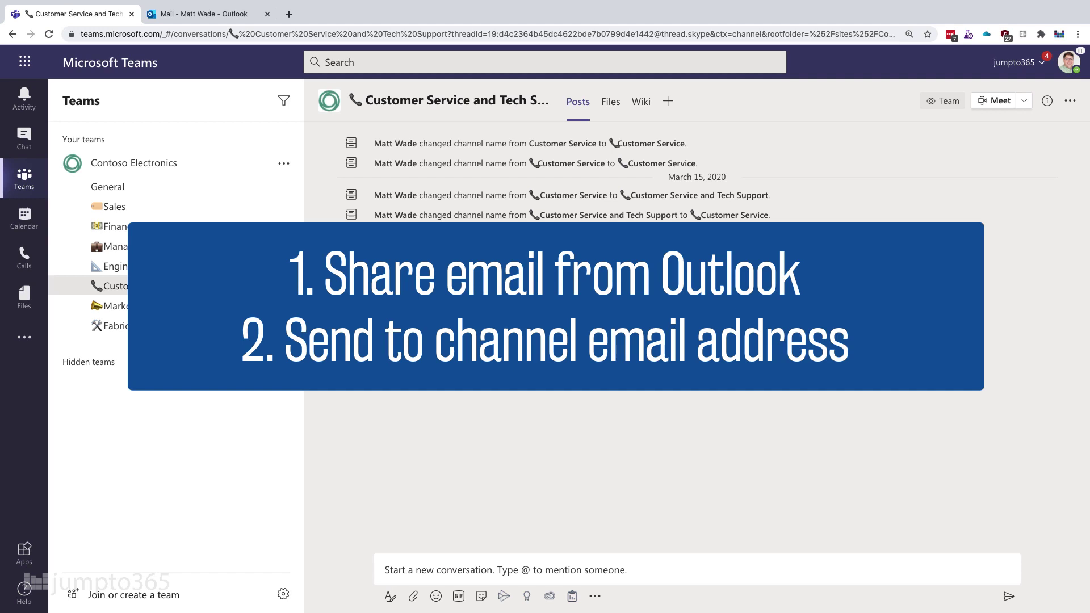
Switch to Outlook and review the contract proposal email, including its attachments and the original forwarded message
click(411, 313)
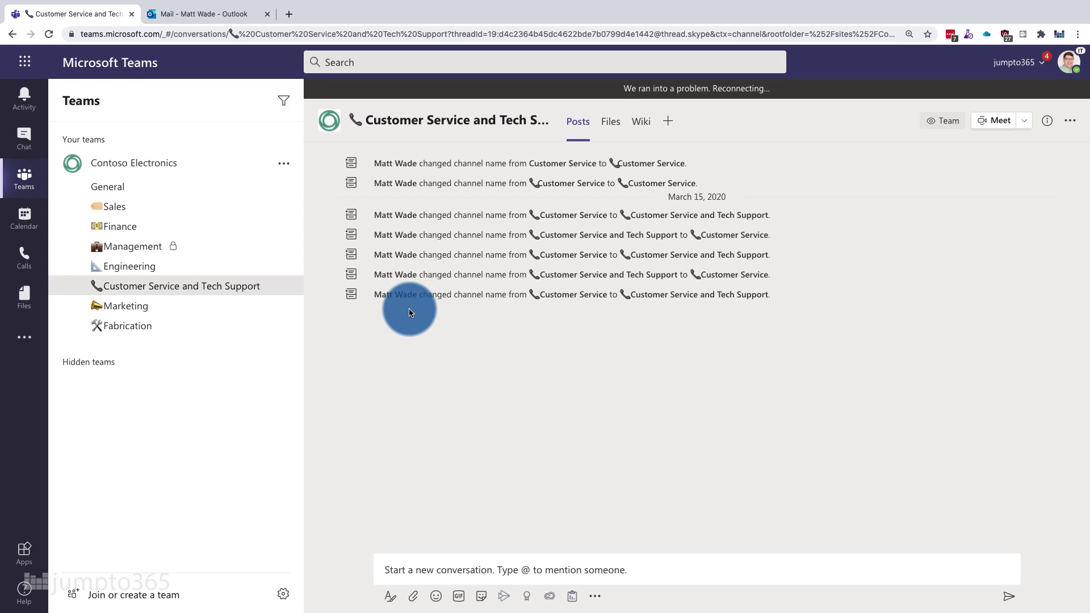
click(246, 23)
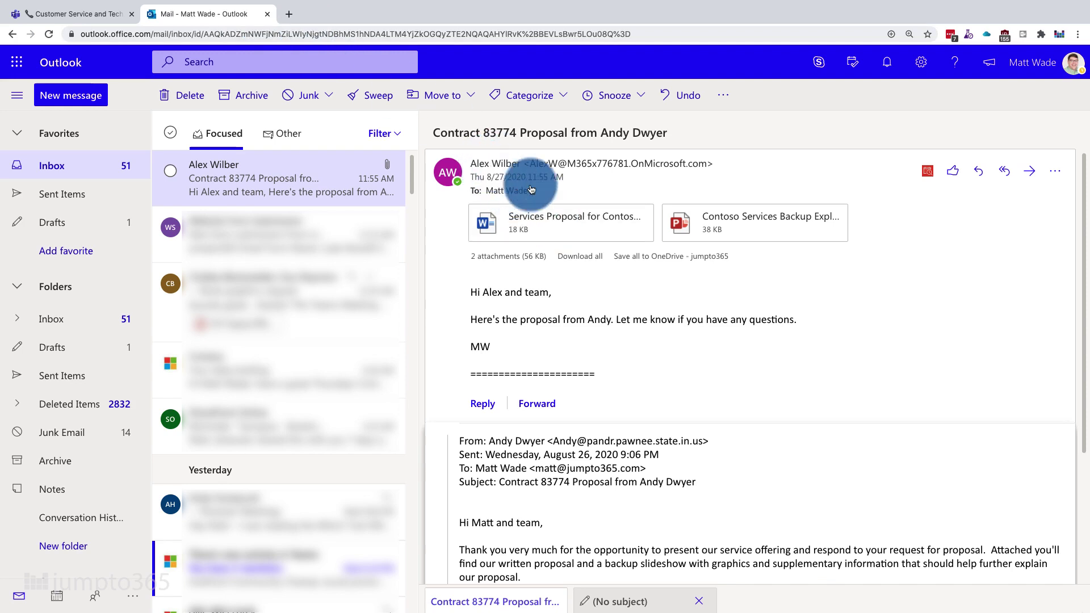
scroll(633, 391, down, 2)
scroll(634, 393, down, 2)
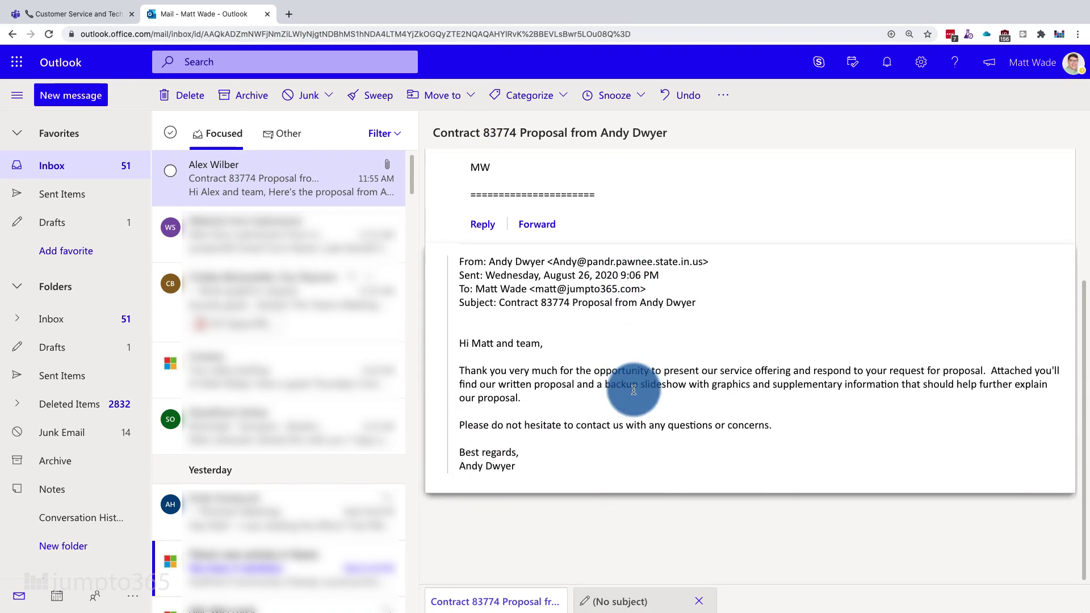
scroll(633, 382, up, 4)
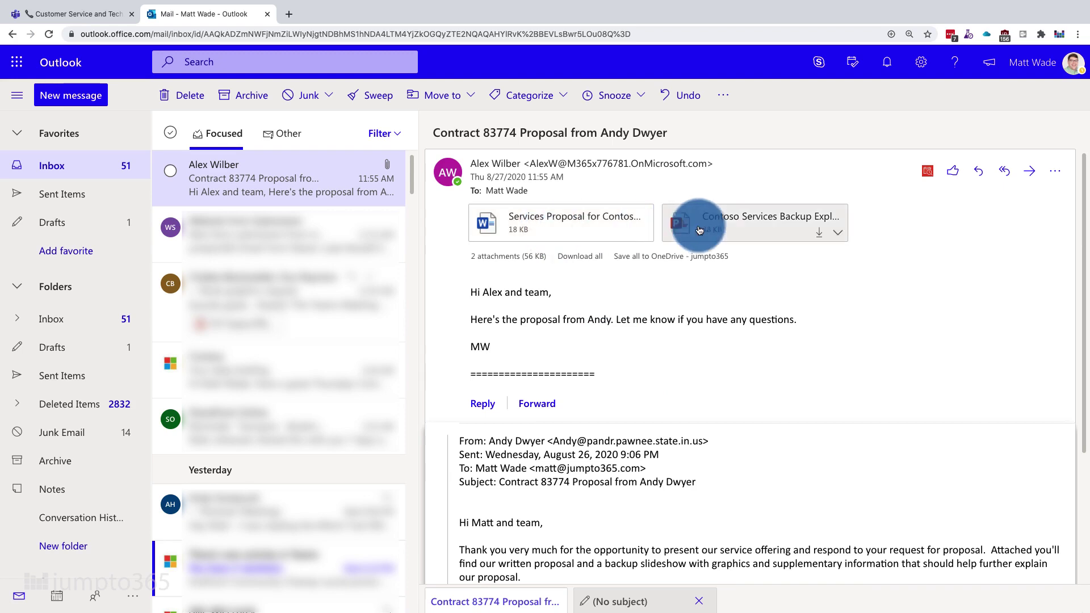
scroll(809, 412, down, 2)
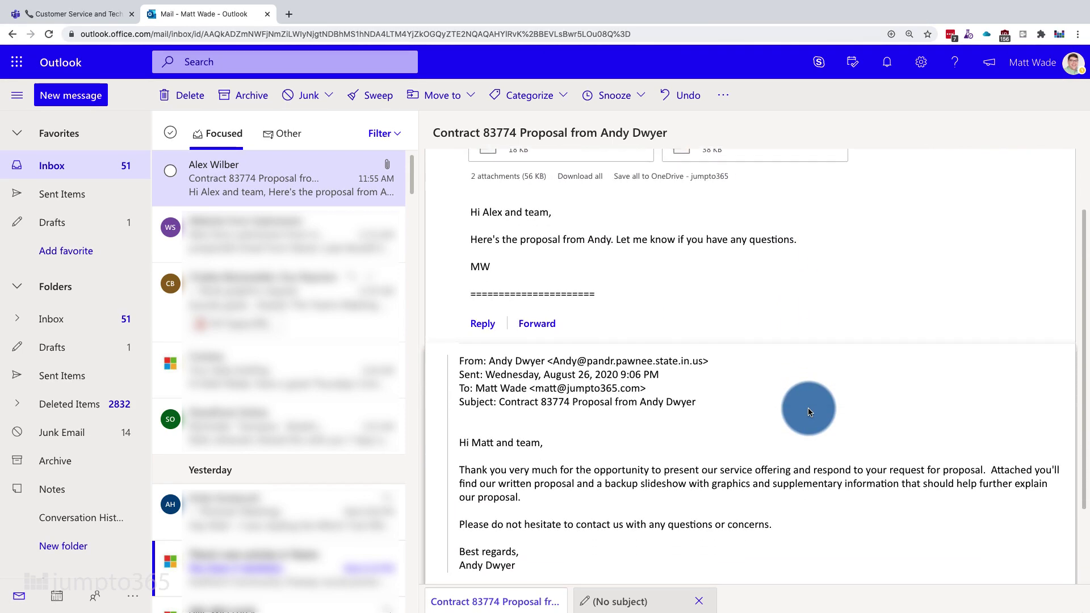
scroll(809, 410, up, 2)
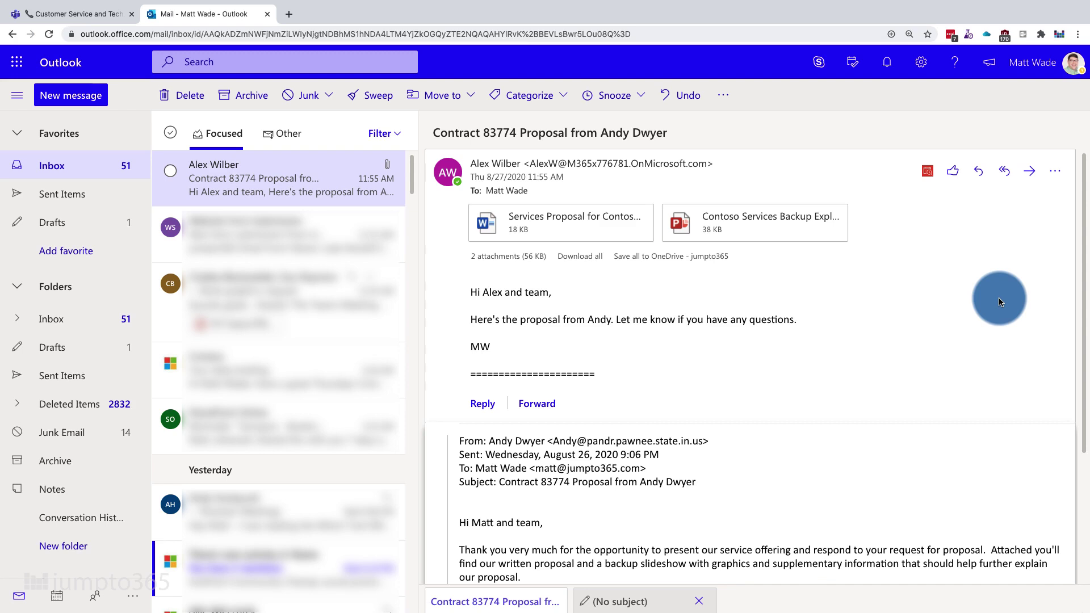
Start sharing the contract proposal email to Teams and review the message preview down to its attachments
click(1057, 172)
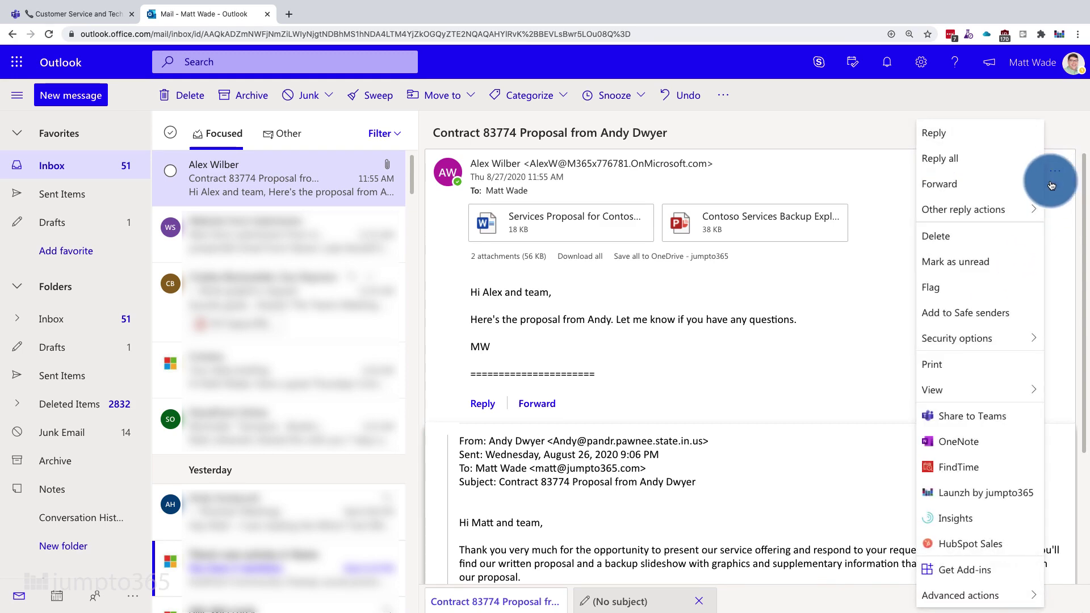
click(1017, 429)
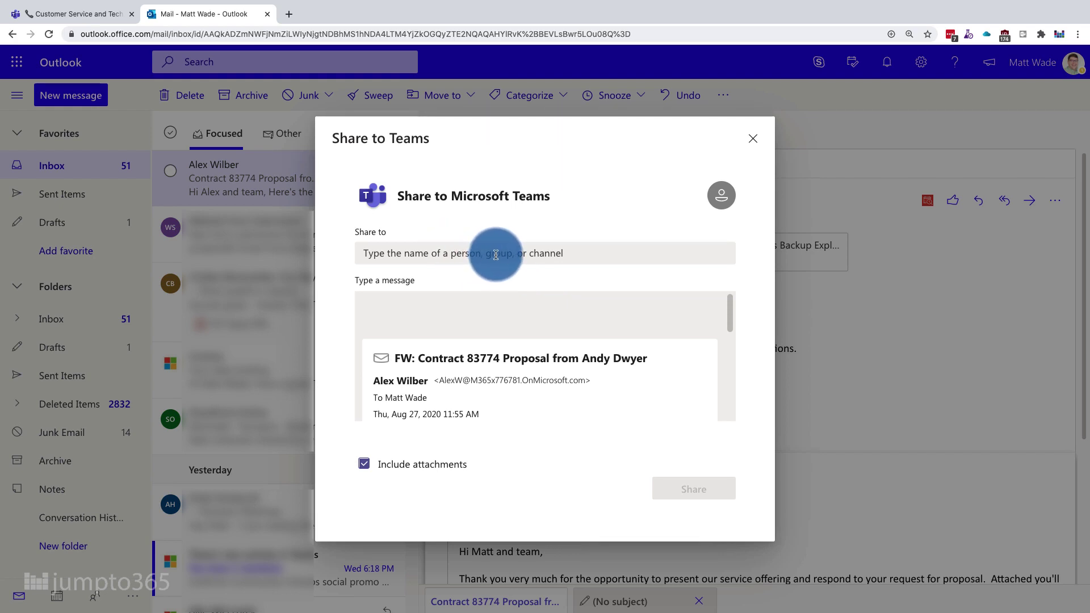
scroll(572, 328, down, 2)
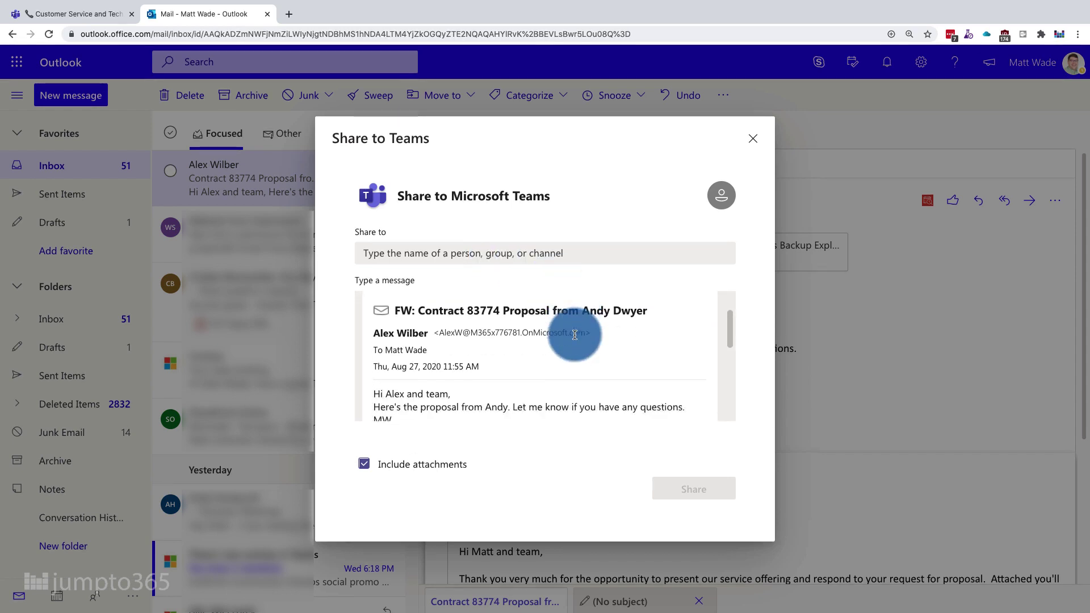
scroll(574, 334, down, 3)
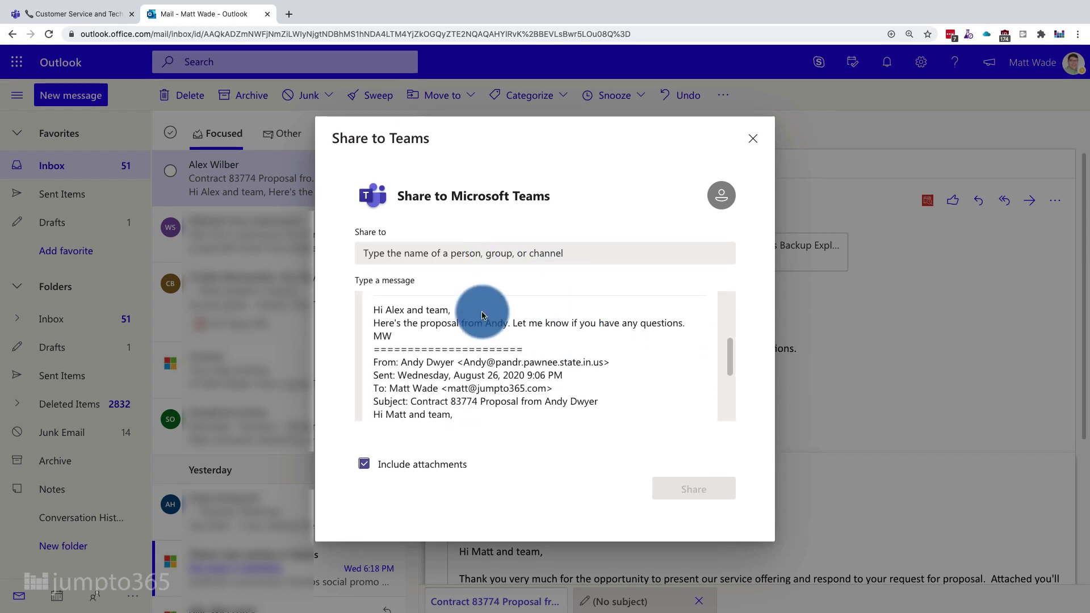
scroll(469, 353, down, 3)
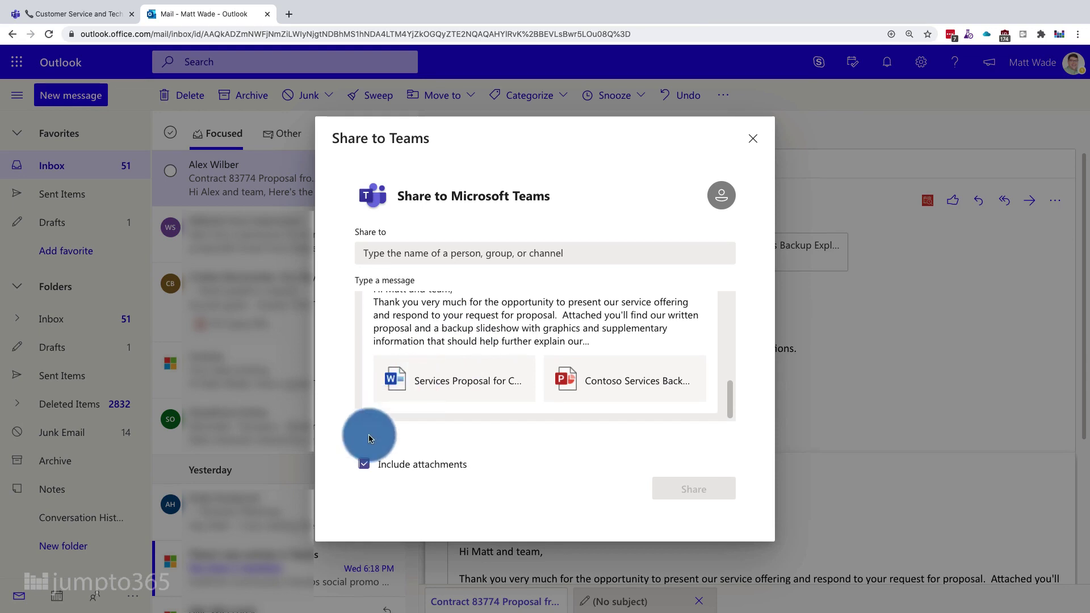
Exclude the attachments from the shared message, check the preview, and include them again
click(363, 465)
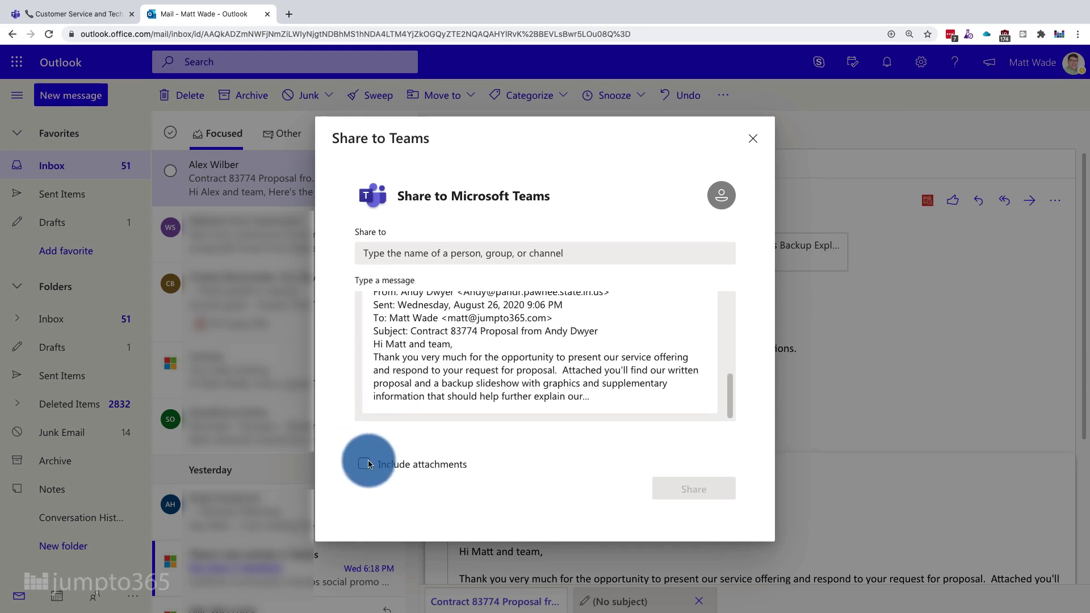
scroll(471, 369, up, 2)
scroll(478, 389, down, 2)
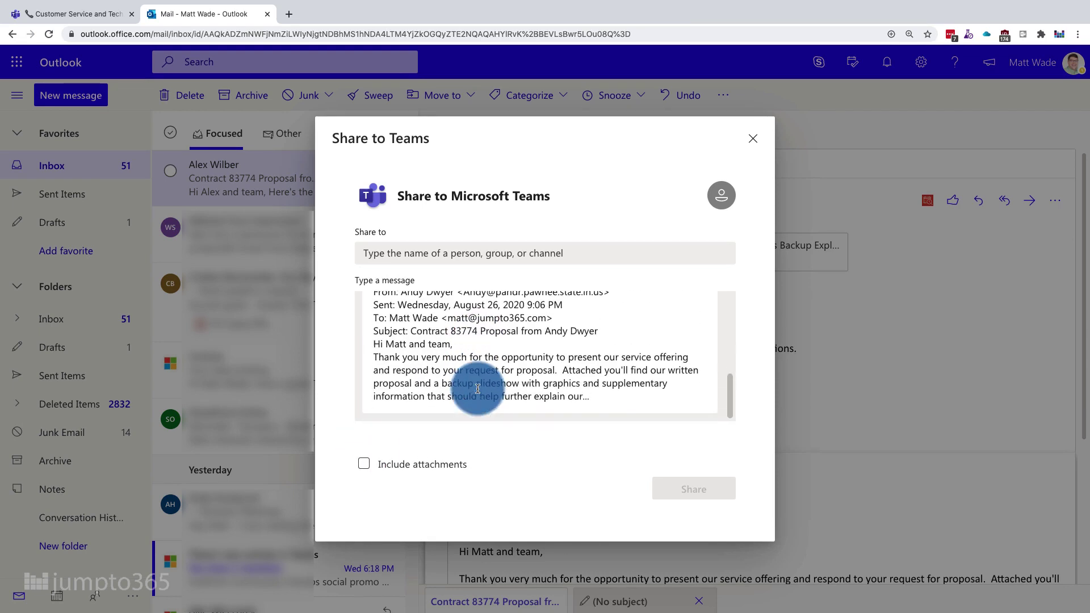
click(362, 466)
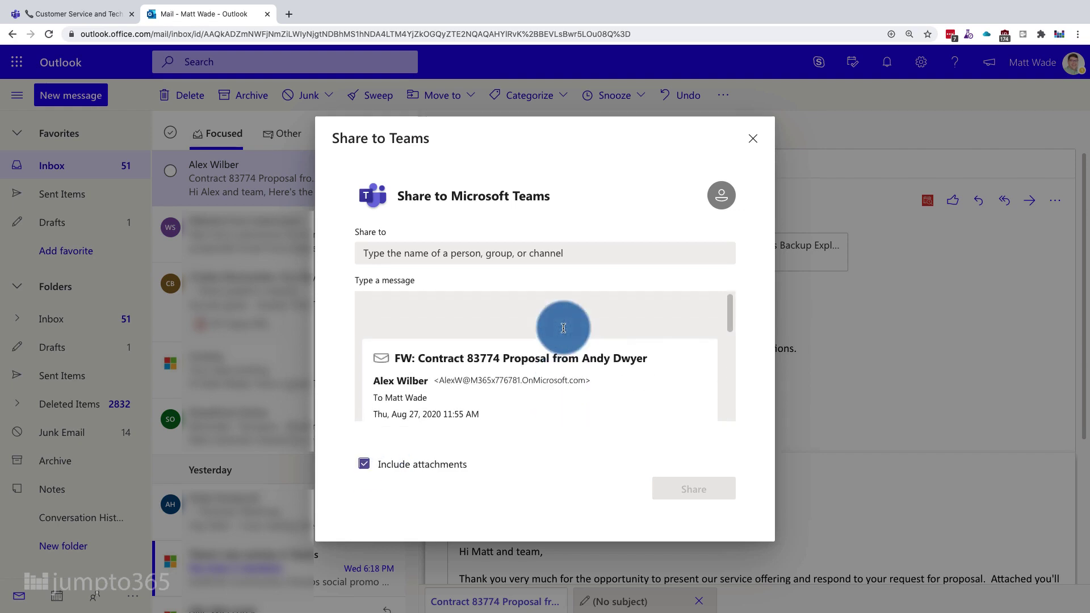
Share the email with its attachments to the Customer Service and Tech Support channel of Contoso Electronics and dismiss the confirmation
click(540, 250)
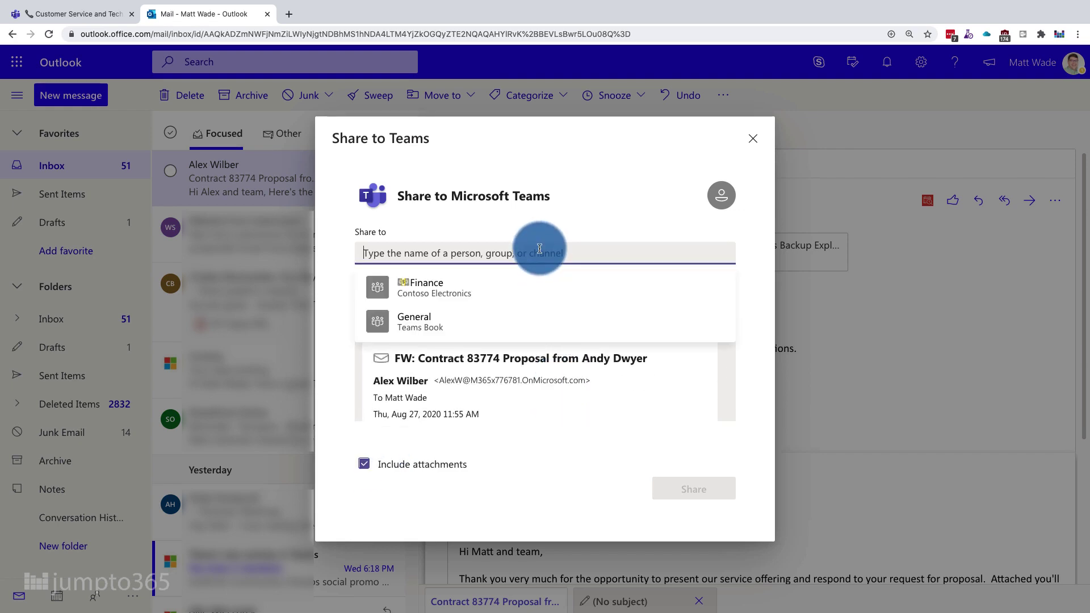
text(customer service)
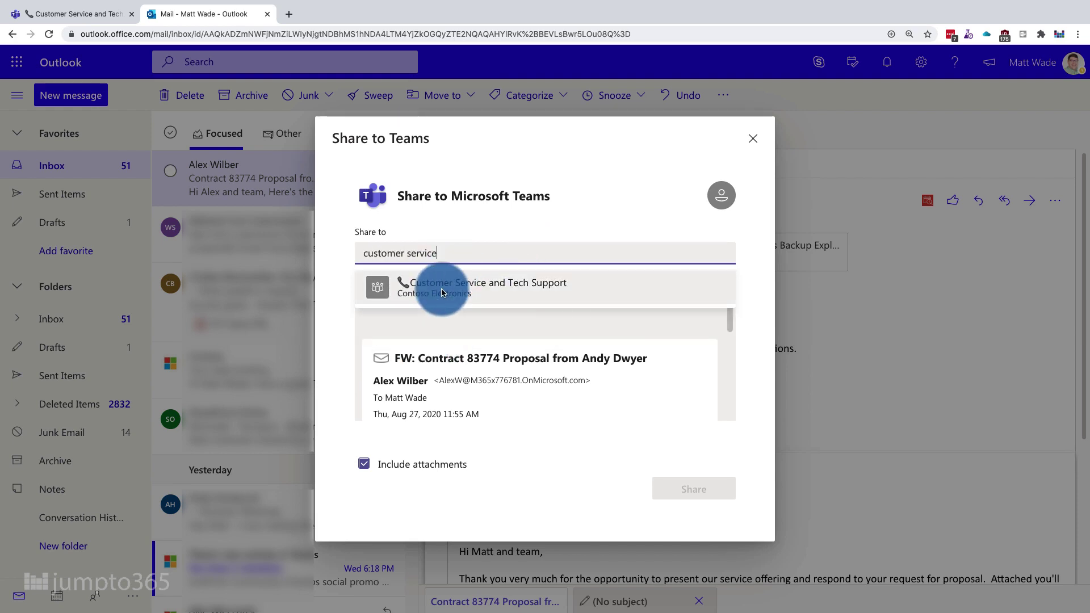
click(440, 273)
click(684, 486)
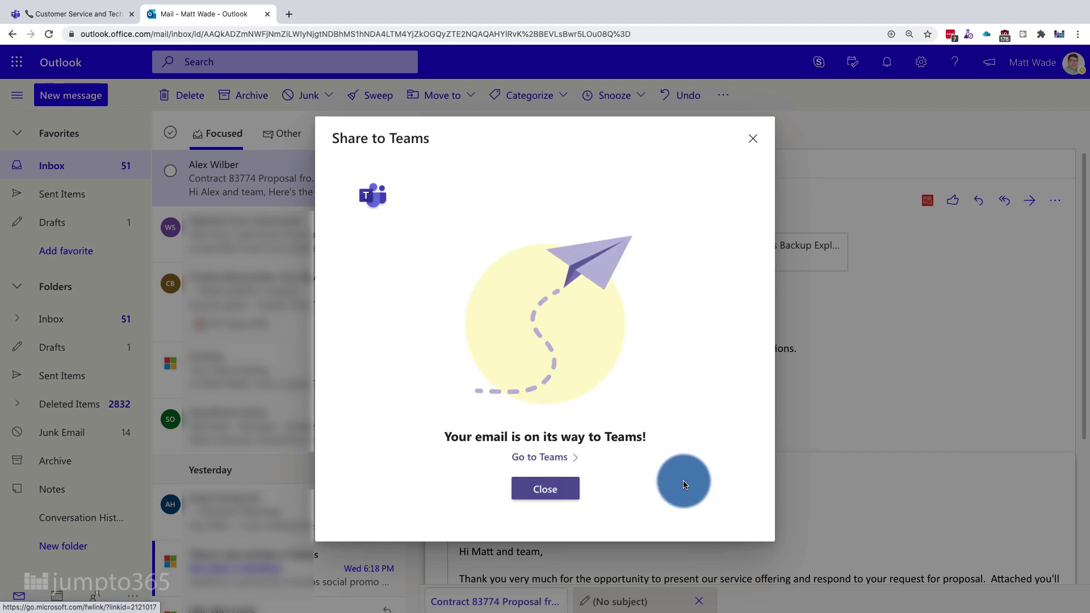
click(553, 489)
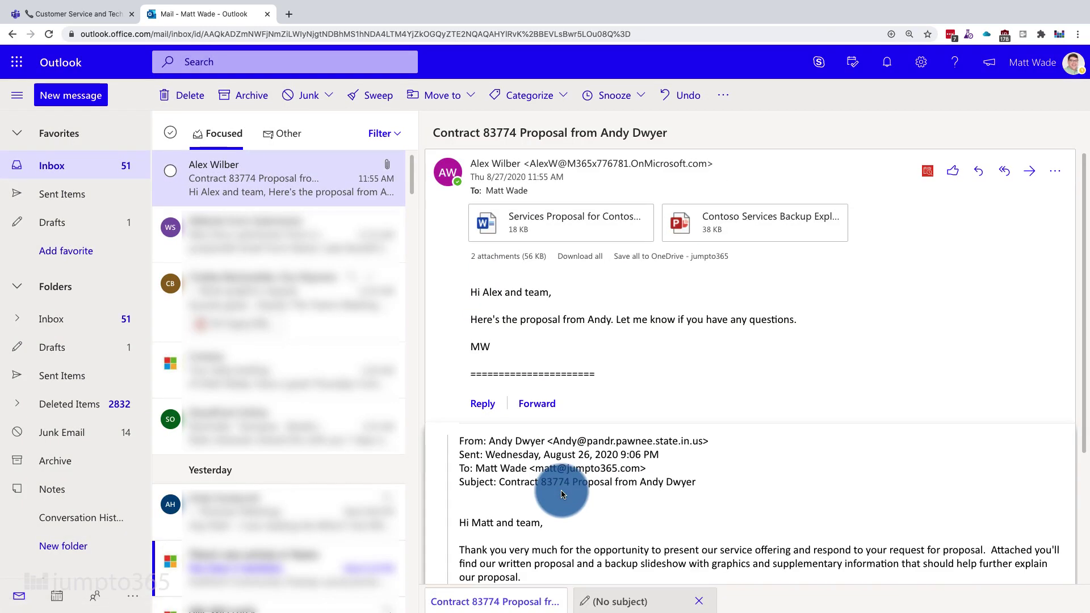
Switch to Microsoft Teams and examine the shared email post in the Customer Service and Tech Support channel
click(113, 14)
click(487, 207)
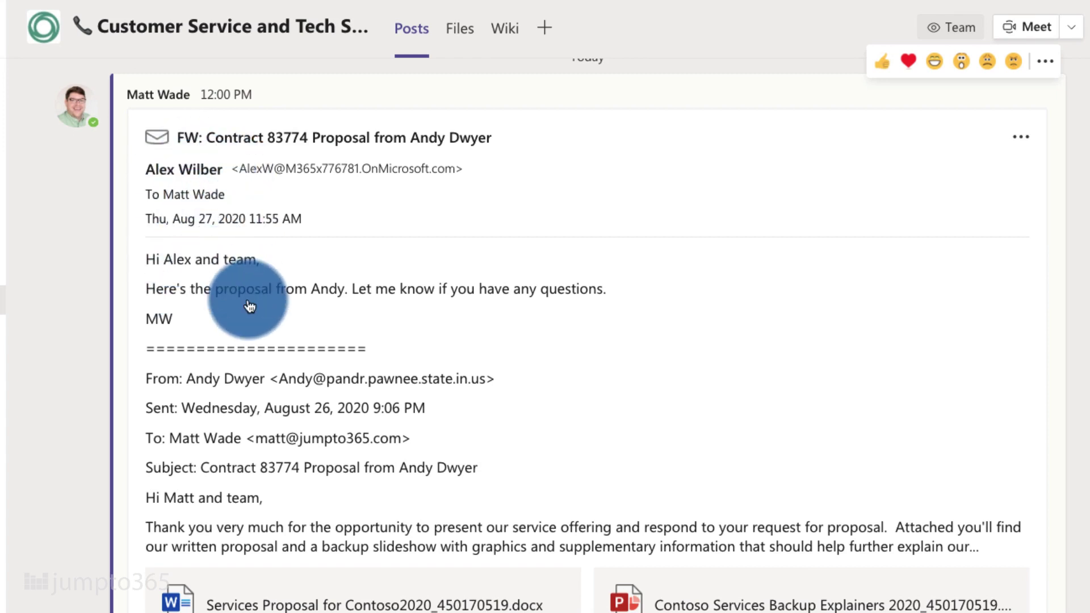
scroll(511, 596, down, 1)
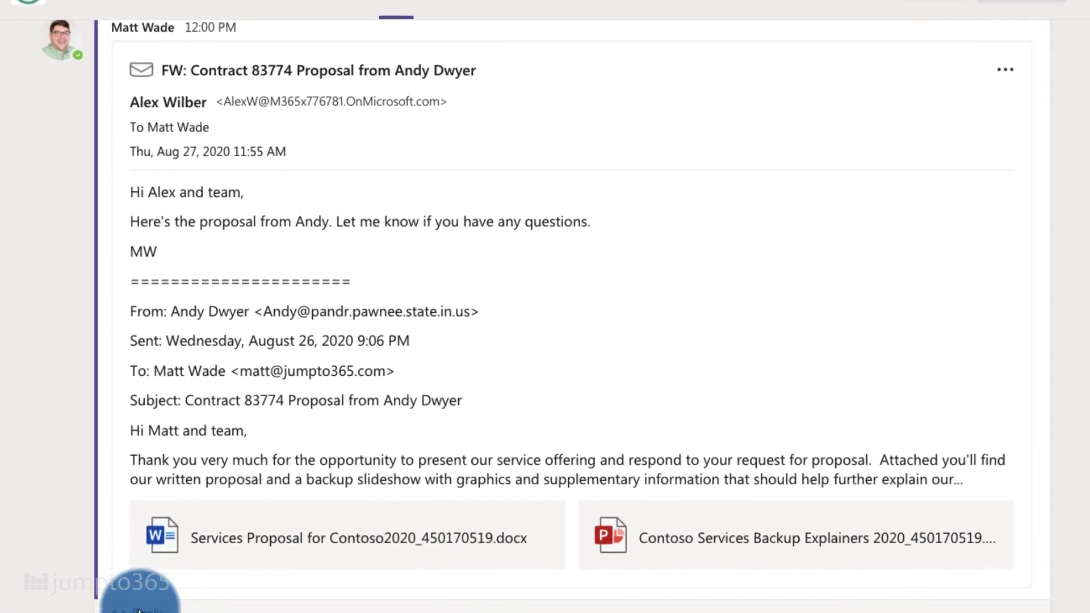
Reply to the shared email post, mentioning the Customer Service and Tech Support channel, with "take a look at this and provide your input by tomorrow at CoB."
click(117, 585)
text(@)
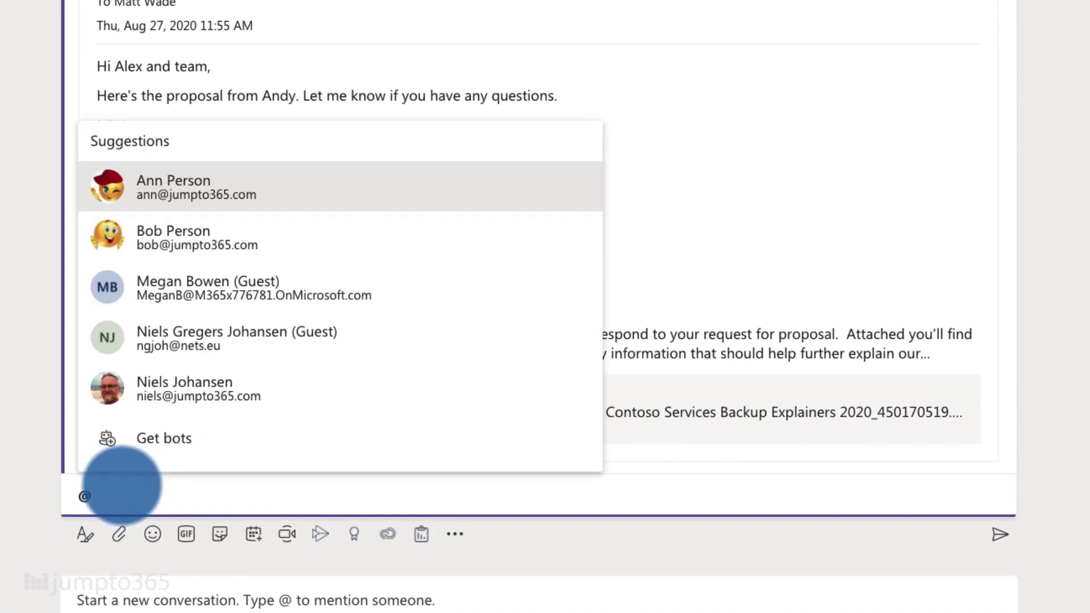
text(custom)
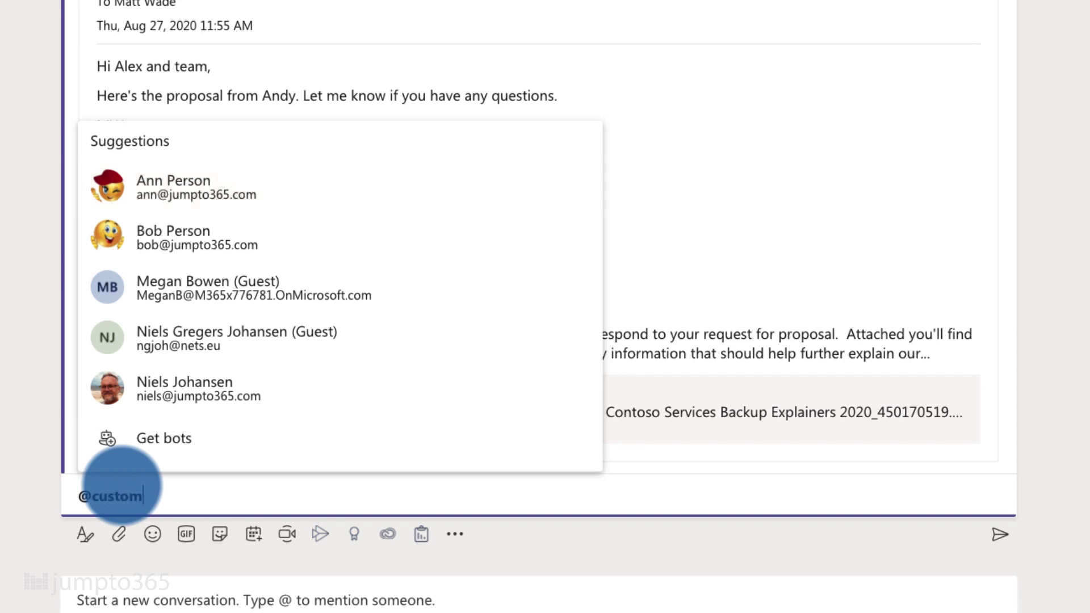
key(Return)
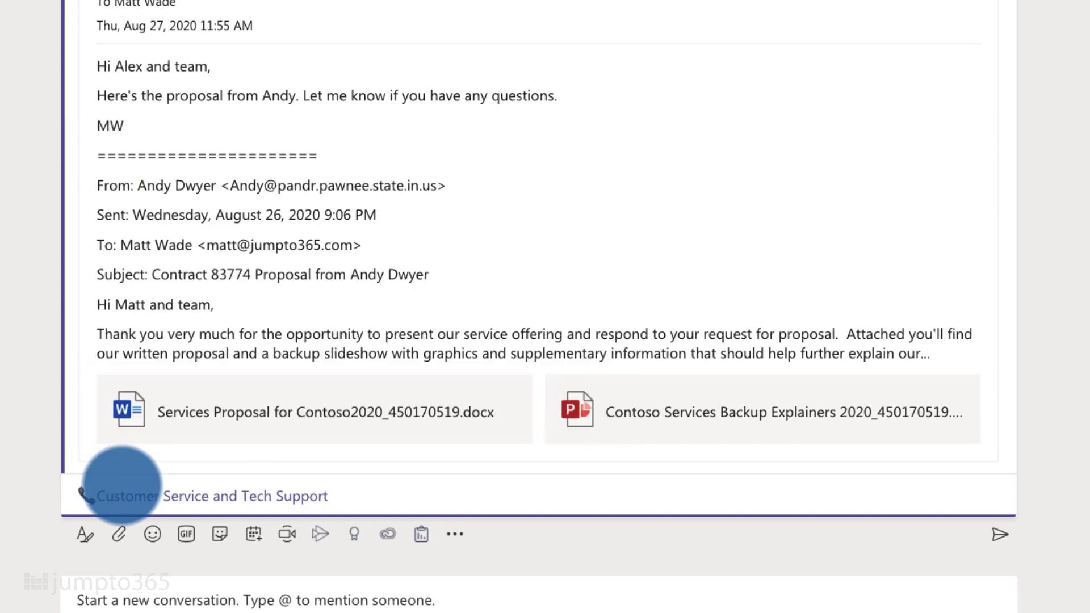
text(take a look at)
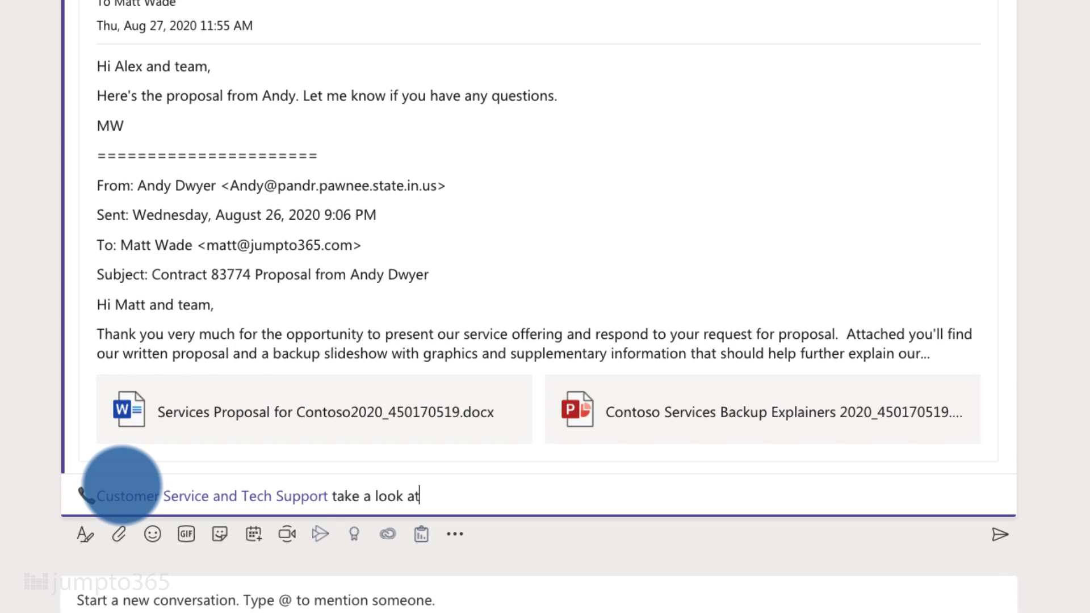
text( this and provide your inp)
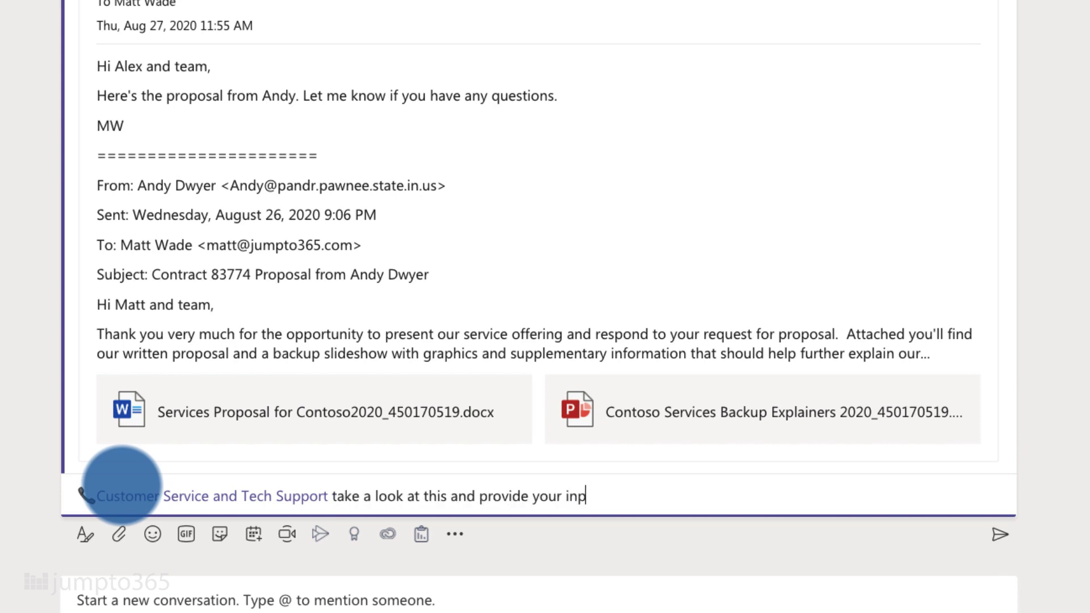
text(ut by tomorrow at CoB)
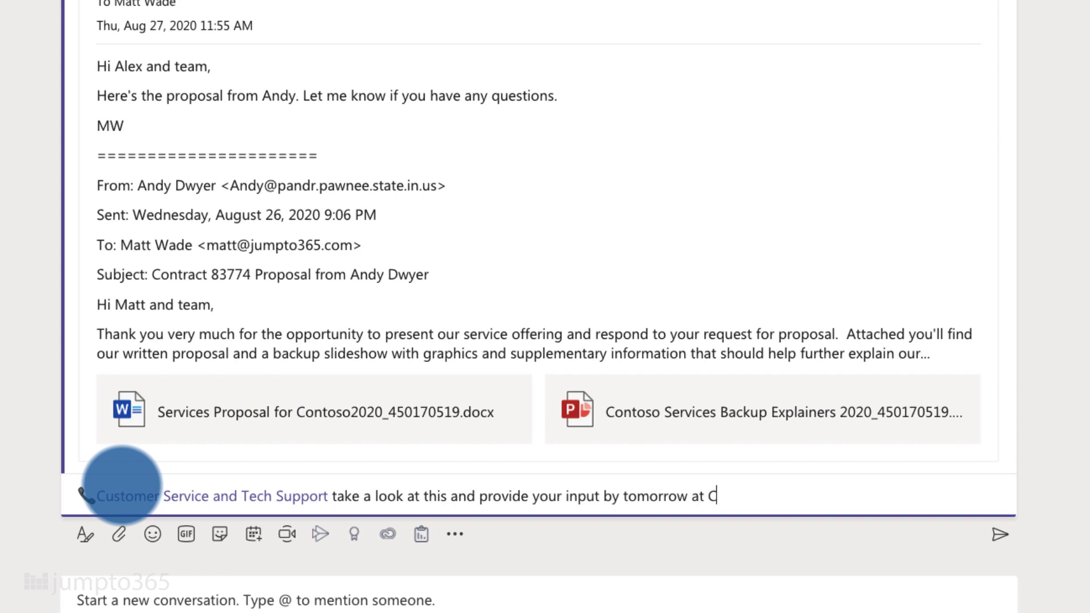
text(.)
key(Return)
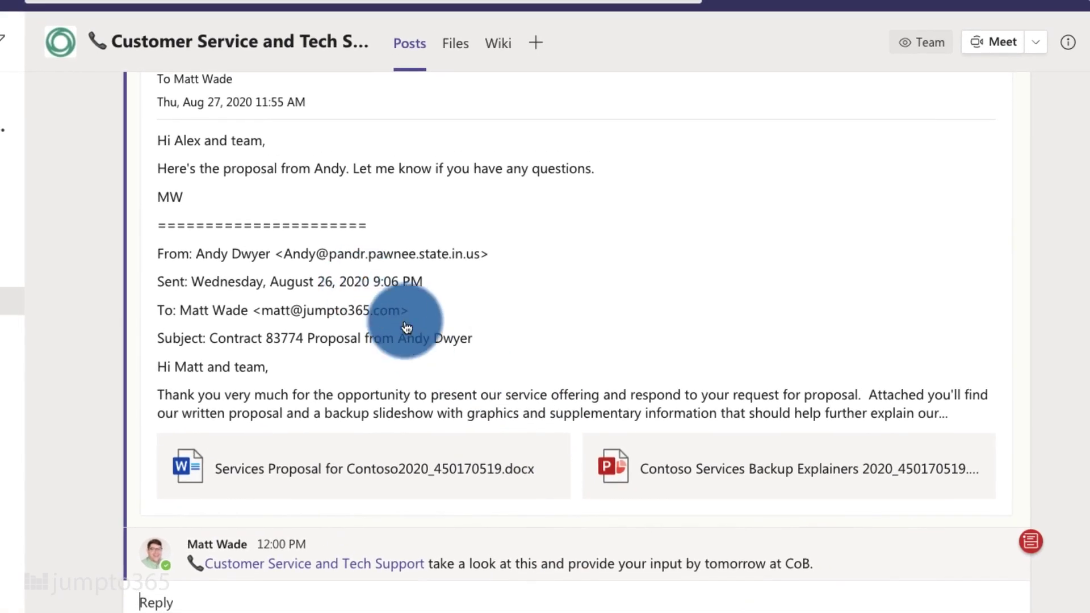
Open the Email Messages folder in the channel's files and widen the Name column
click(455, 50)
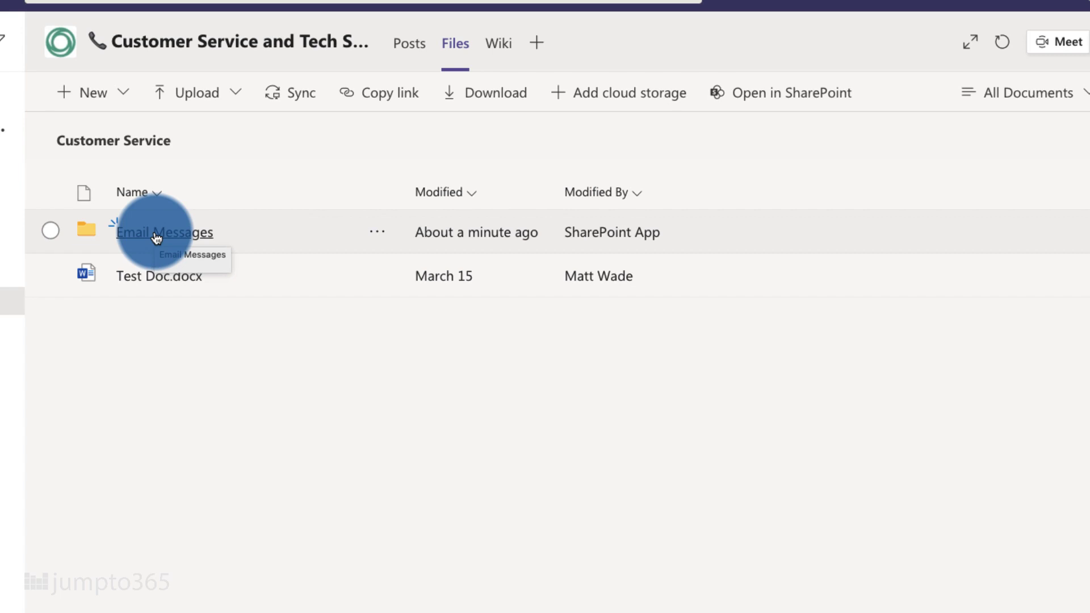
click(156, 236)
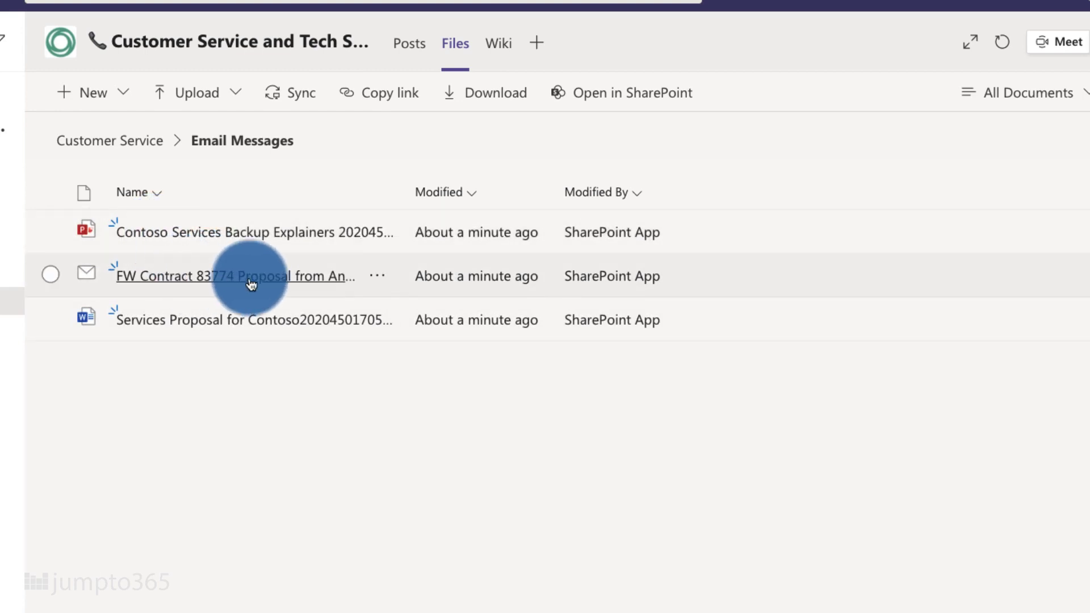
drag(403, 194, 652, 177)
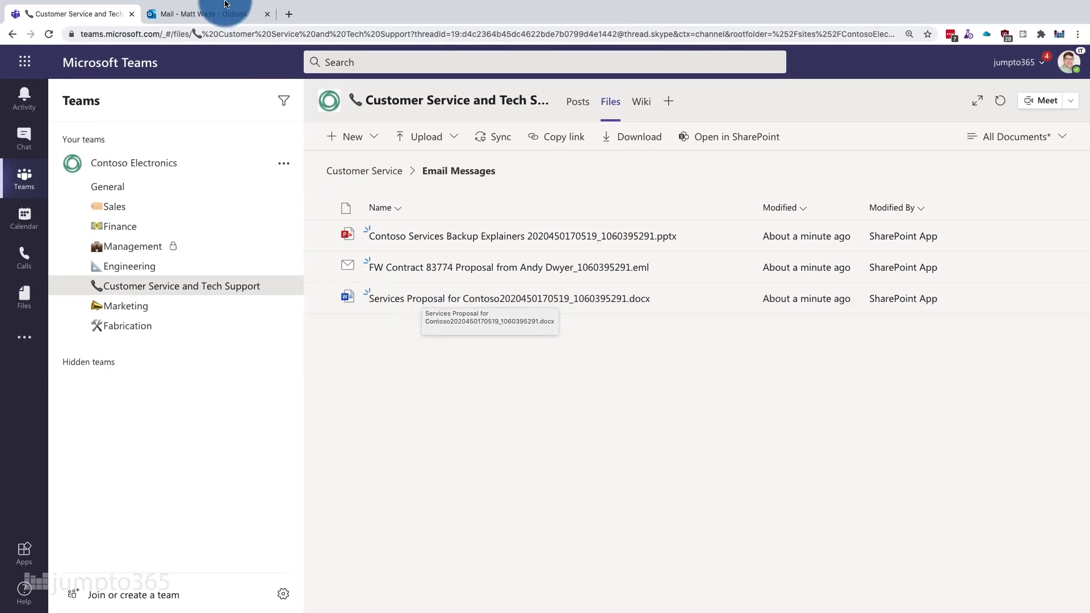
Revisit the email in Outlook, and highlight the recipient, date and forwarded header lines in its Teams channel post
click(226, 4)
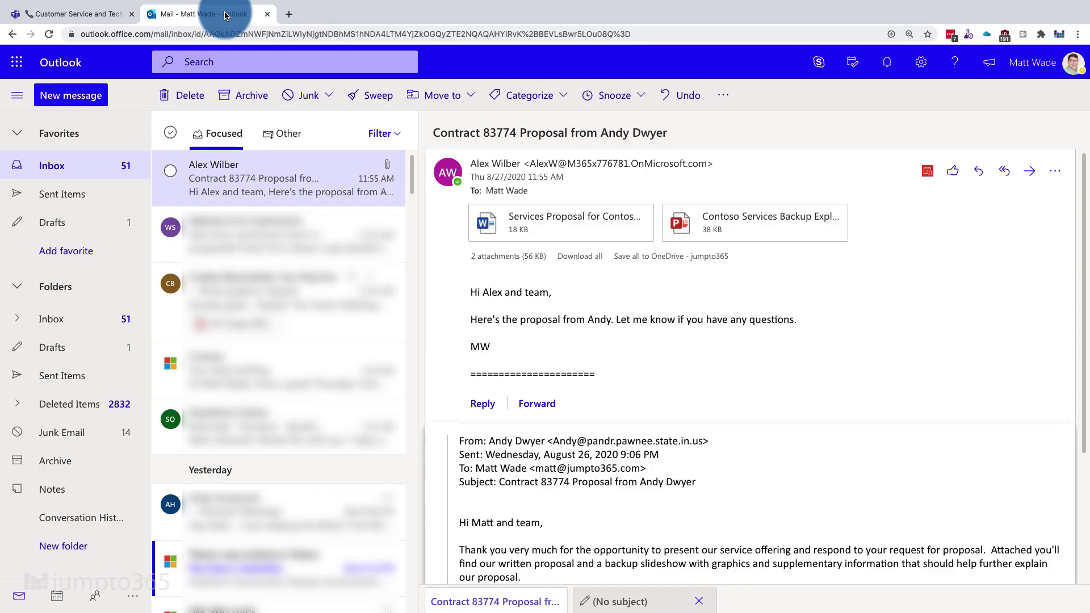
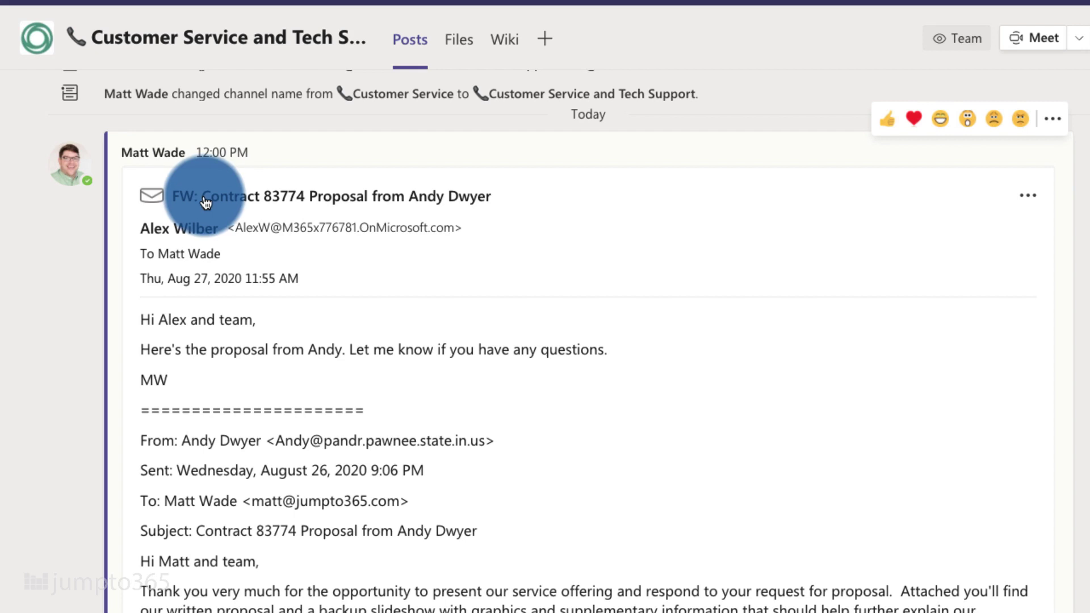
drag(142, 254, 311, 282)
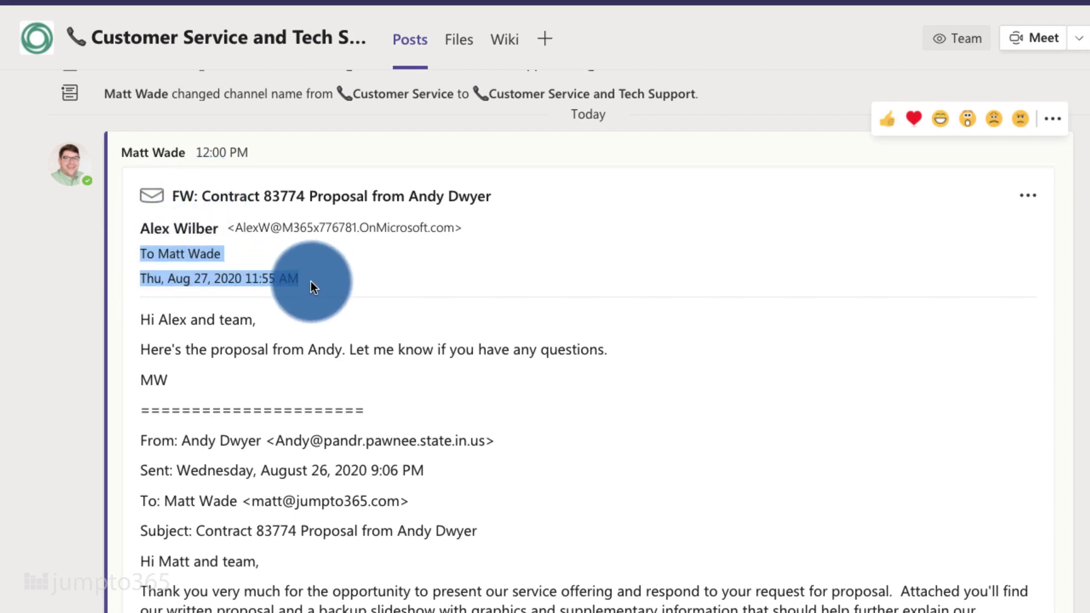
scroll(311, 281, down, 2)
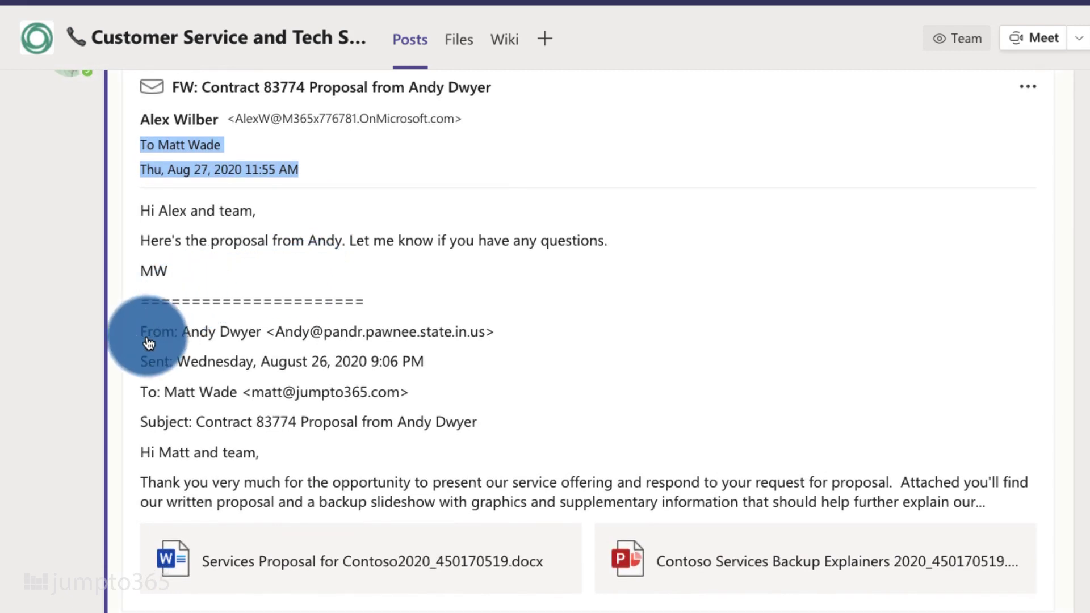
drag(142, 332, 520, 444)
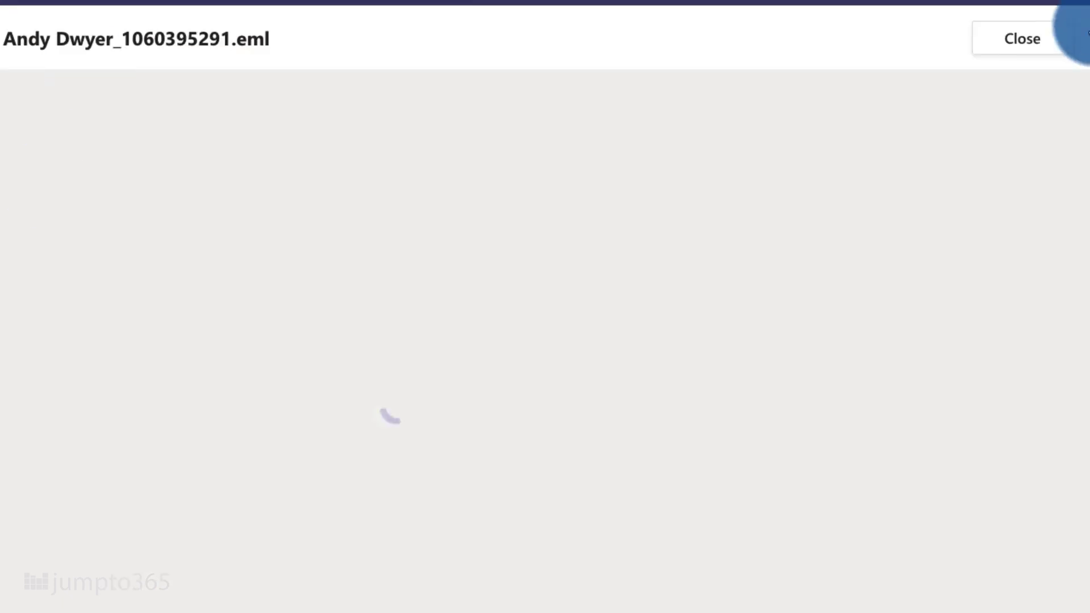
Close the email file preview and copy the Customer Service and Tech Support channel's email address
click(1056, 45)
click(1084, 41)
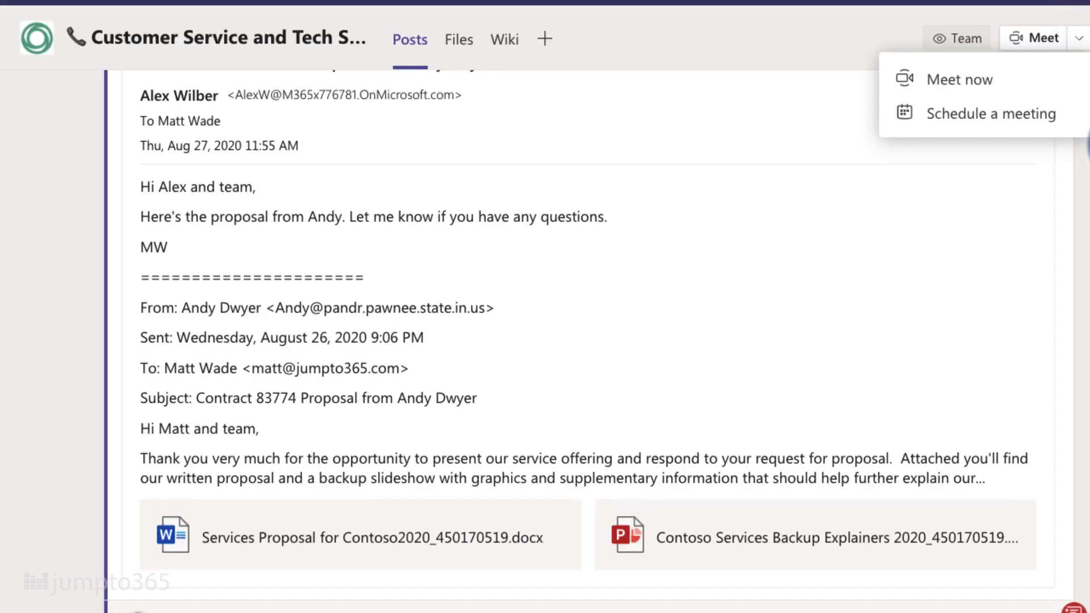
click(1071, 170)
scroll(1002, 312, up, 5)
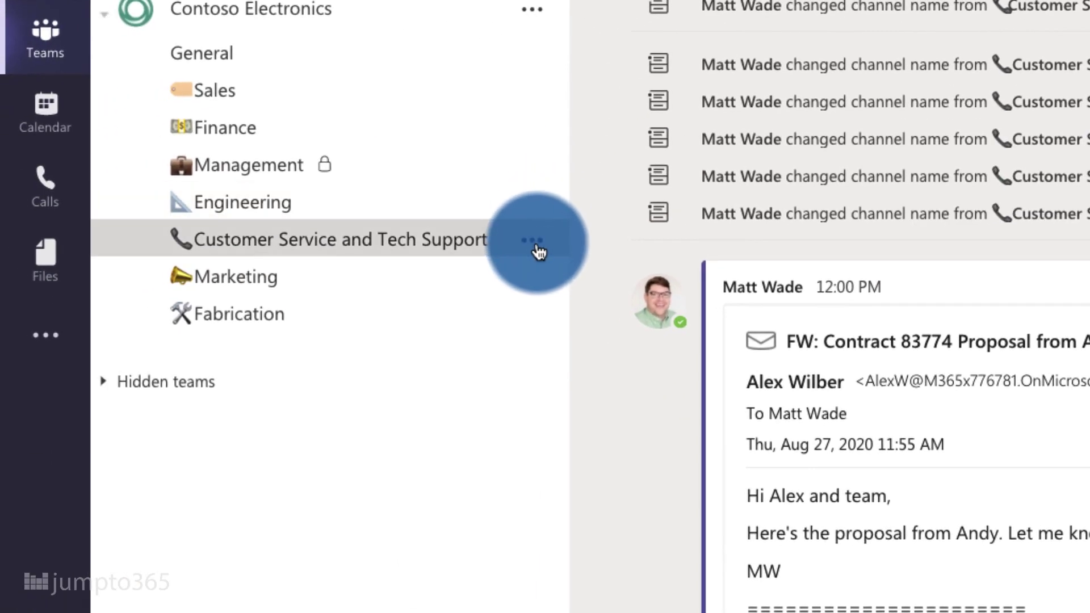
click(532, 241)
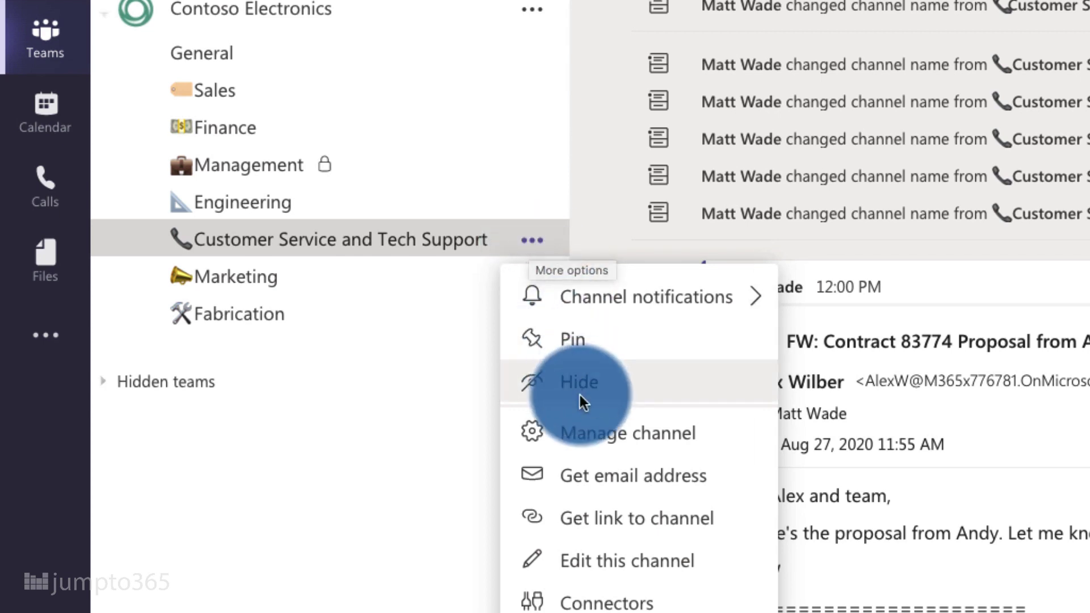
click(581, 469)
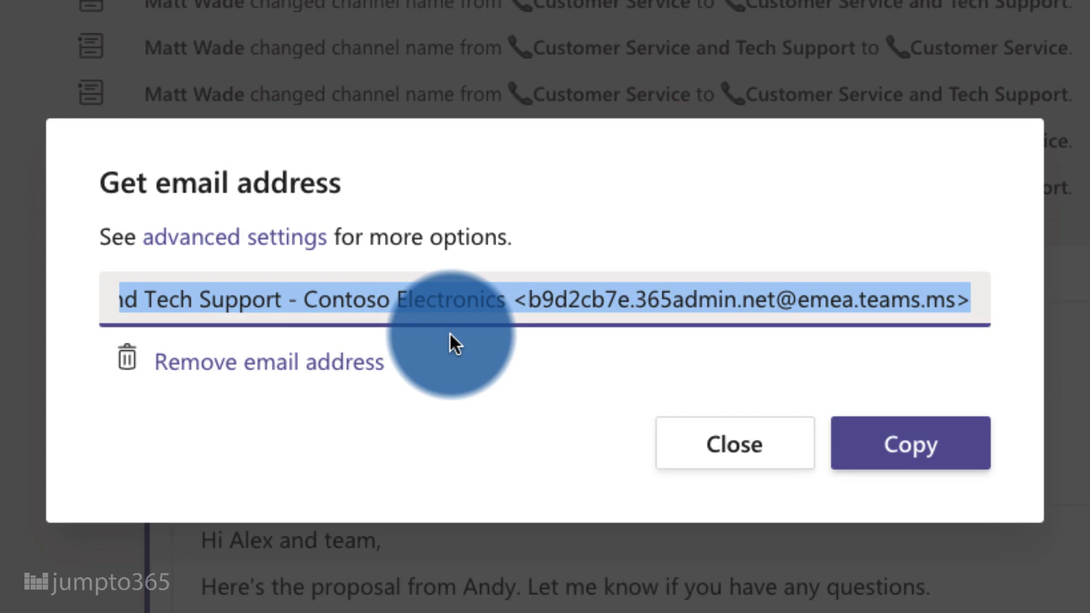
click(923, 452)
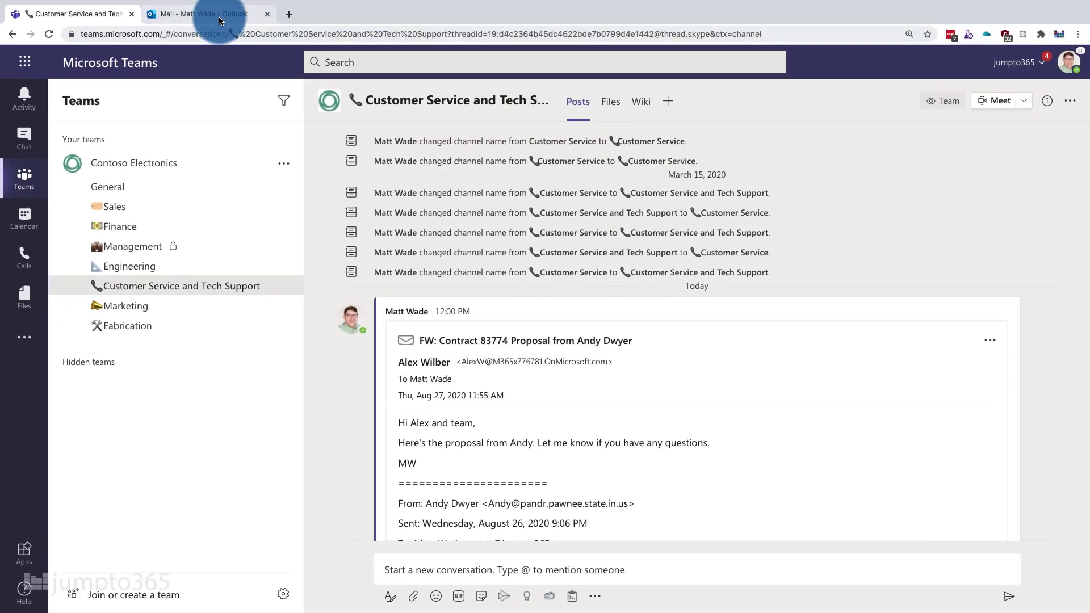
Switch to Outlook and start forwarding the contract proposal email, with the copied channel email address as the recipient
click(219, 17)
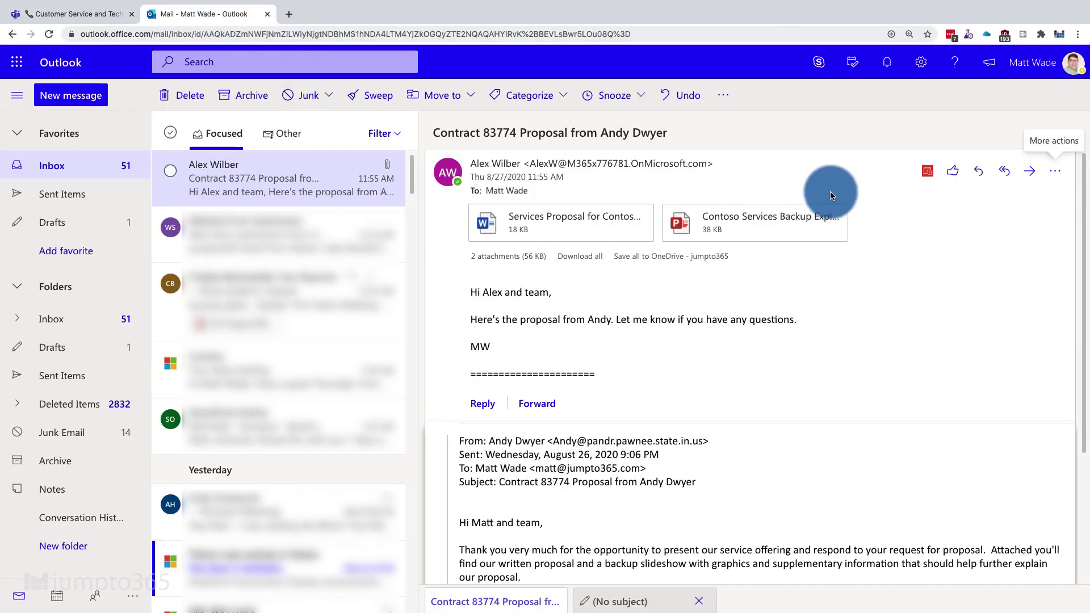
click(1028, 171)
click(494, 159)
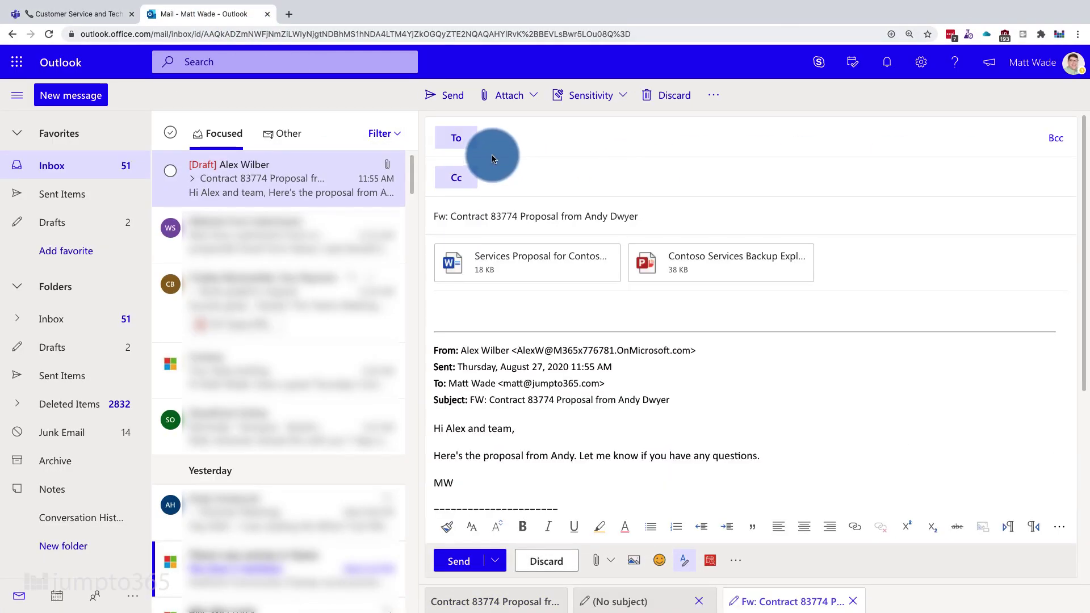
key(ctrl+v)
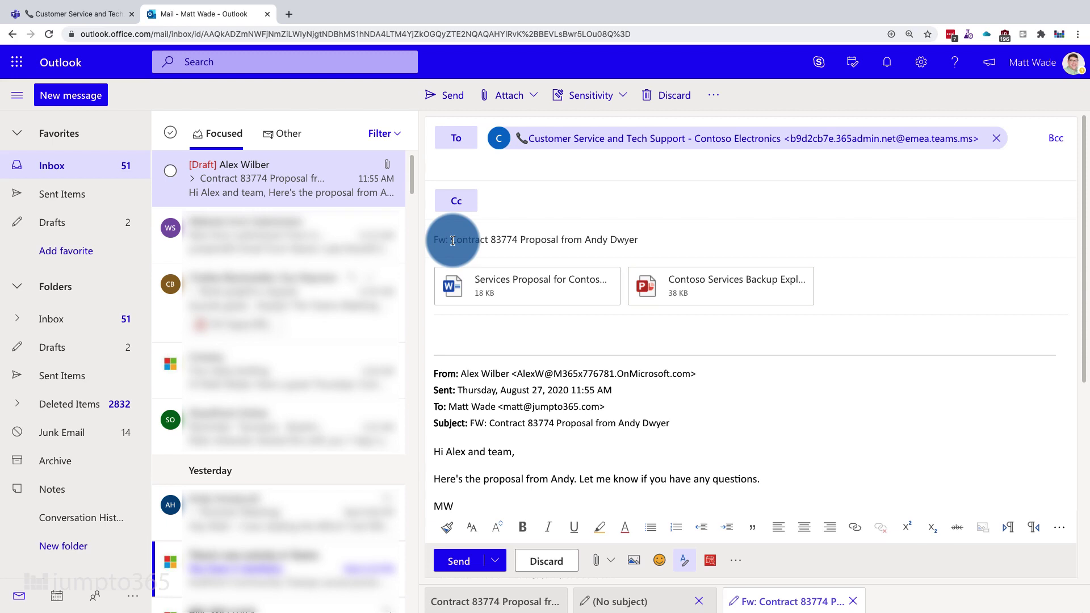
Remove the "Fw:" prefix from the subject of the forwarded message
click(452, 241)
key(BackSpace)
key(BackSpace)
key(BackSpace)
key(BackSpace)
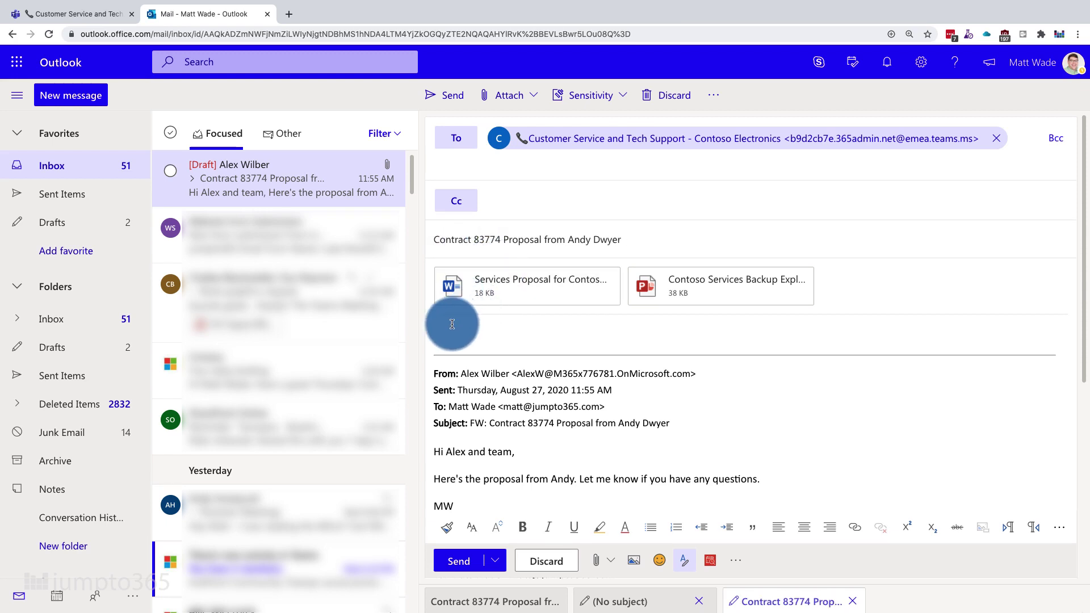
Replace the forwarded header block above the first message with a bold "From" label giving its author's first name
scroll(453, 325, down, 2)
scroll(453, 324, down, 2)
click(466, 191)
drag(466, 192, 724, 277)
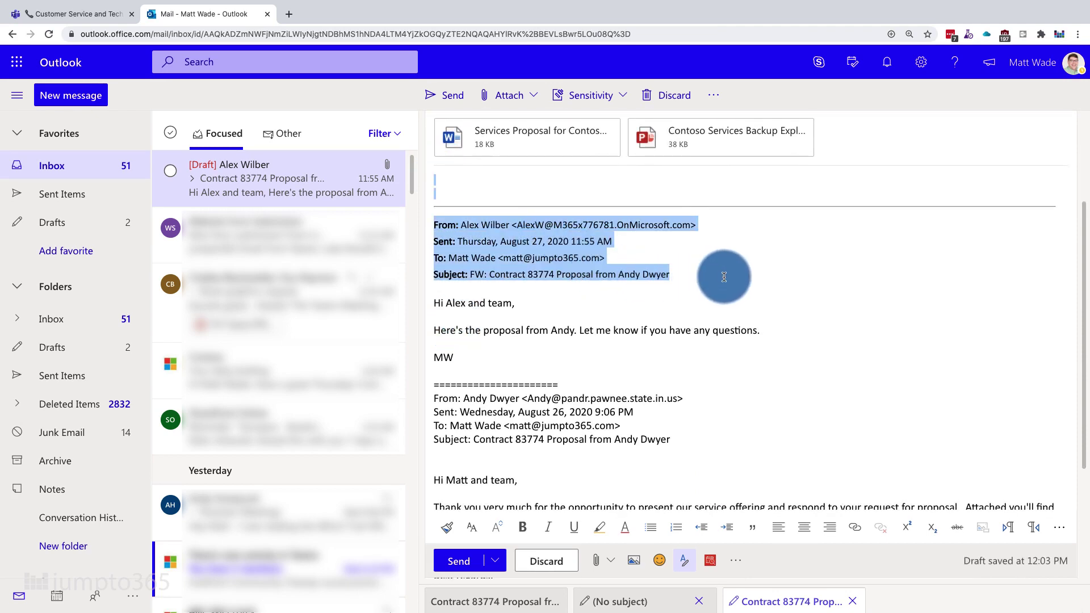
key(Delete)
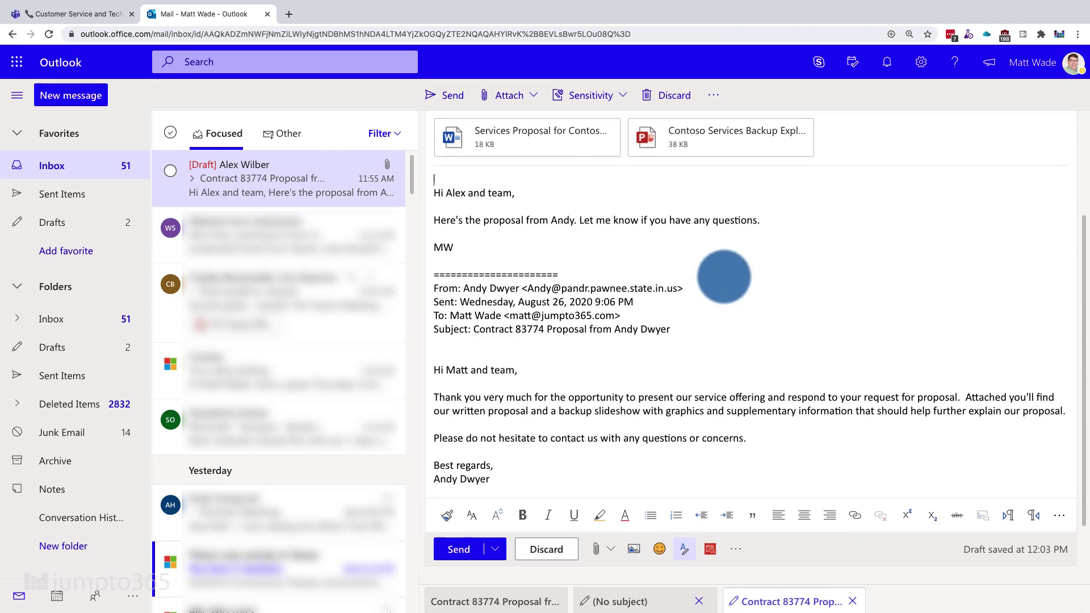
key(Return)
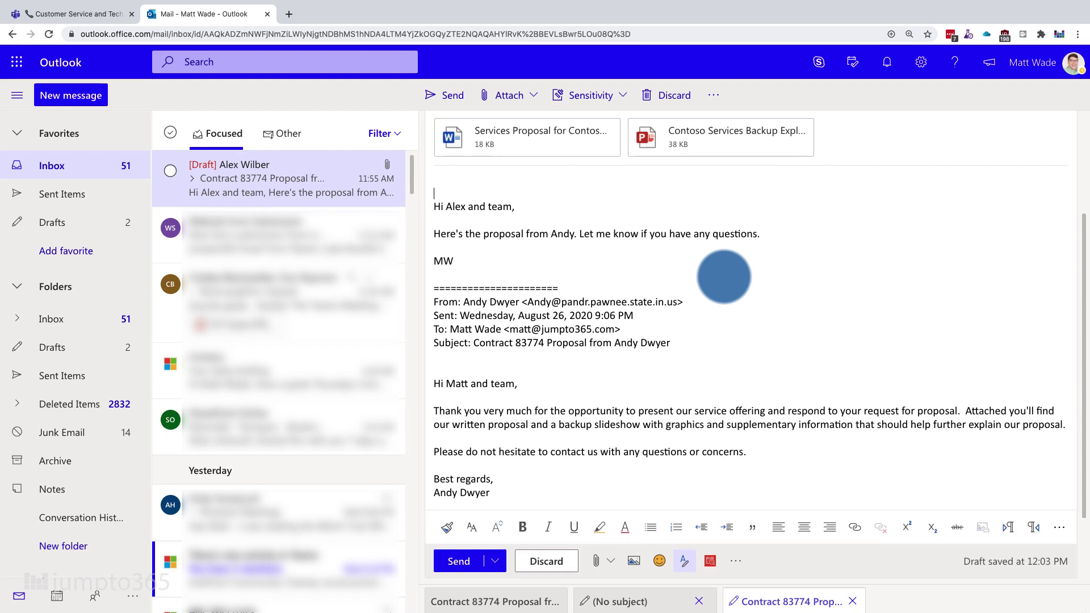
text(From Matt:)
drag(487, 180, 434, 181)
key(ctrl+b)
Replace the divider and header lines above the second message with a bold "From" label giving the sender's first name, and send the email
drag(429, 288, 693, 341)
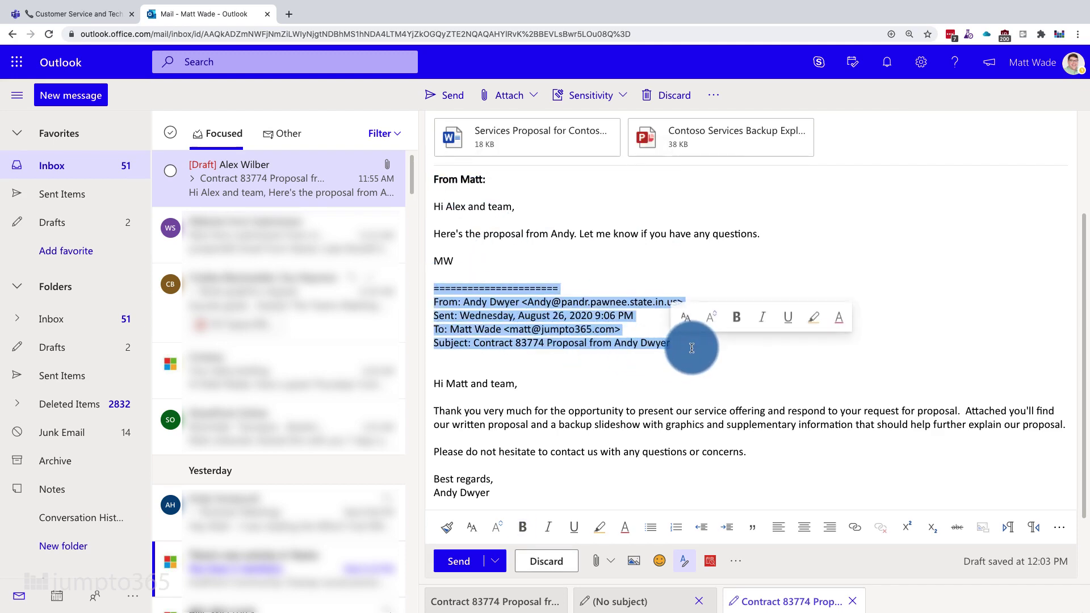
key(BackSpace)
key(Delete)
text(From Andy:)
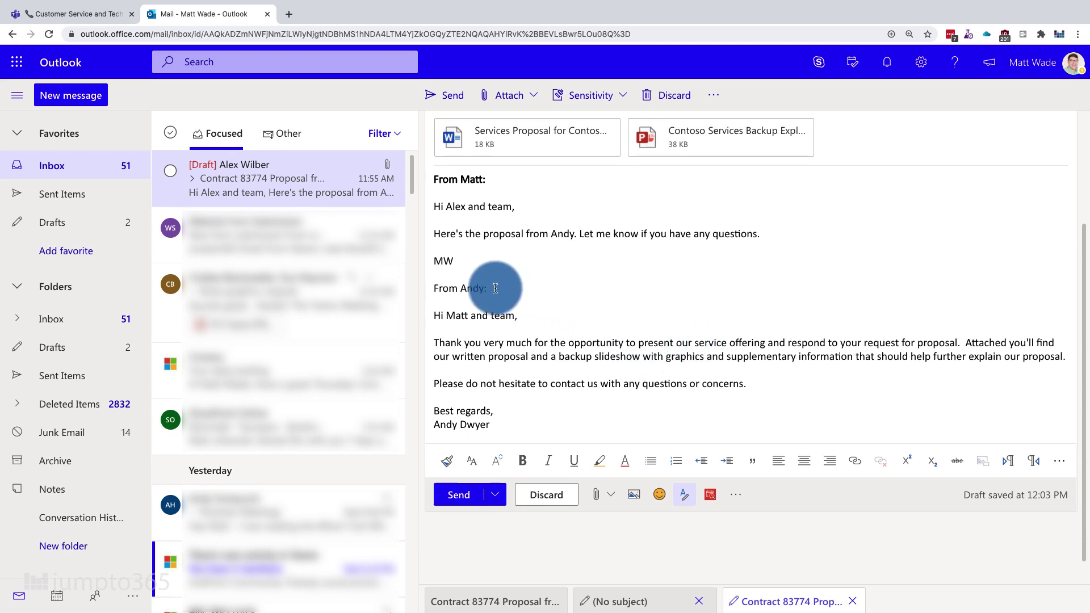
drag(499, 288, 431, 288)
key(ctrl+b)
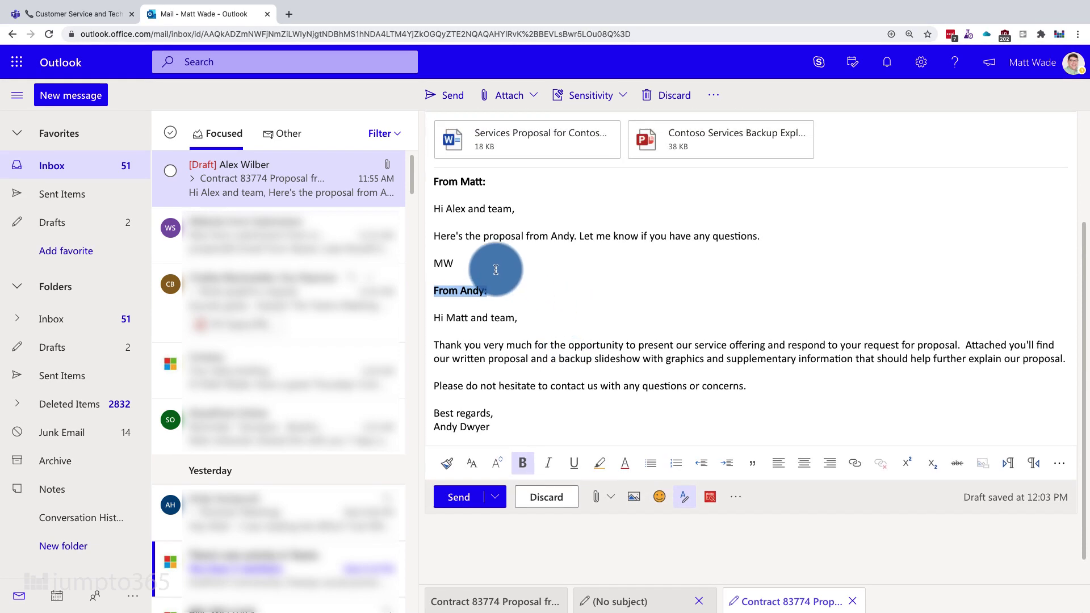
scroll(496, 270, up, 2)
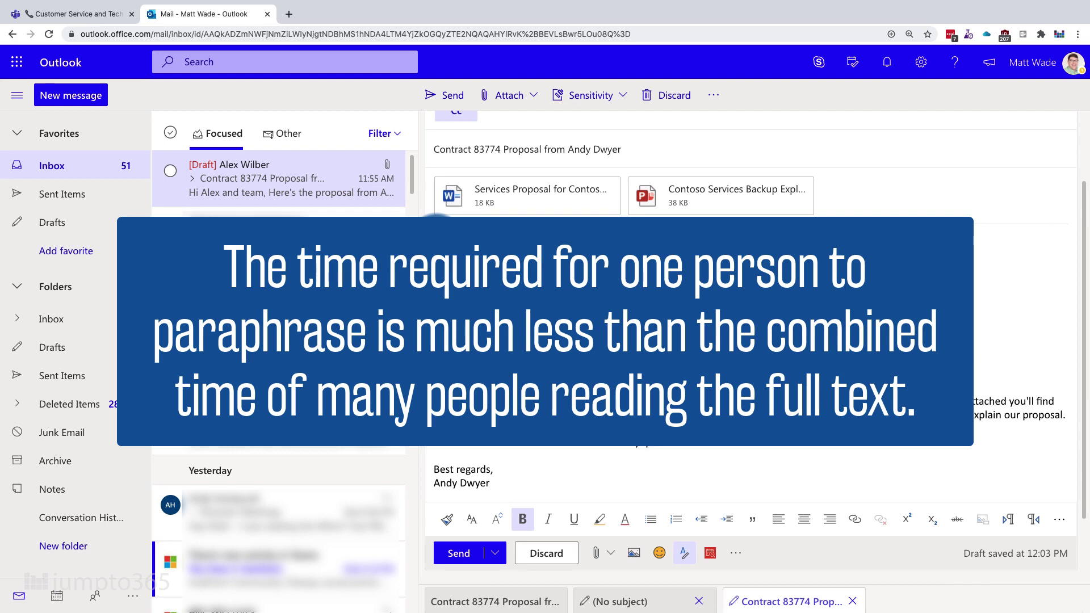
click(470, 554)
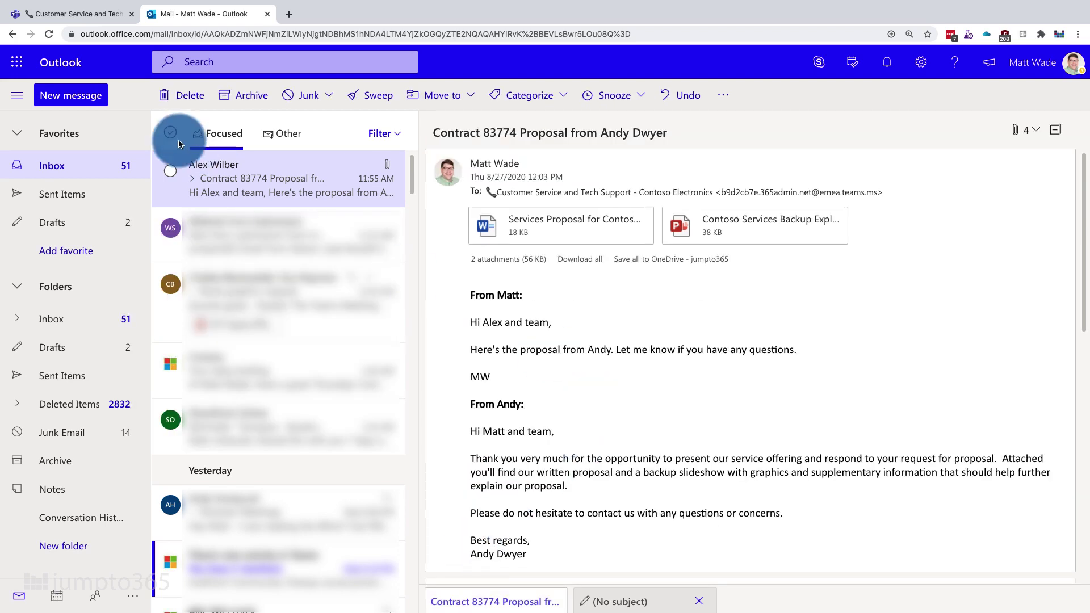
Switch to Microsoft Teams and examine the subject, sender labels and body of the emailed post in the channel
click(92, 20)
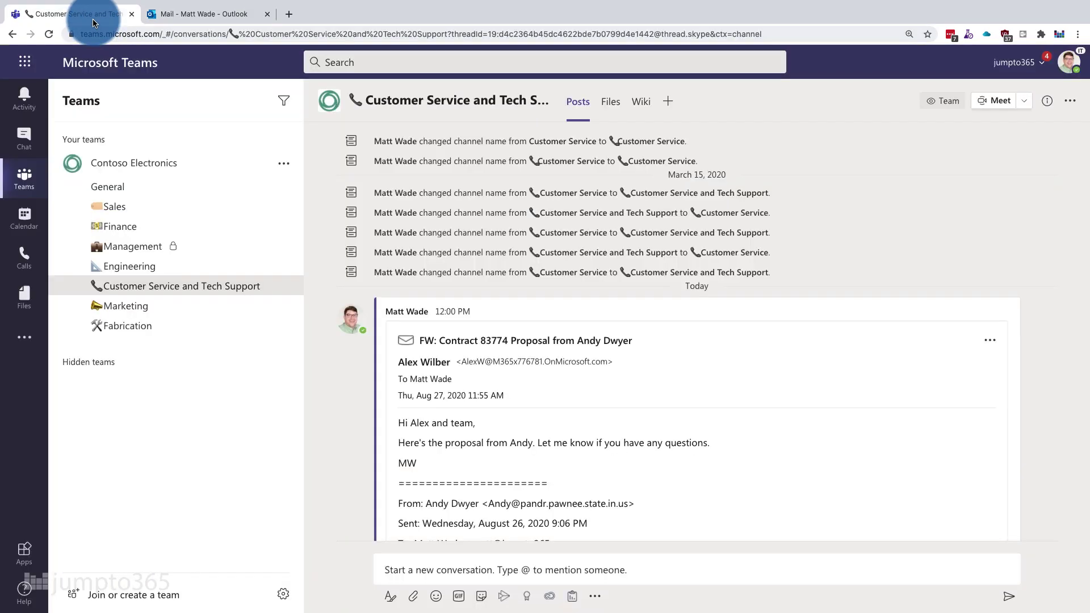
scroll(486, 335, down, 5)
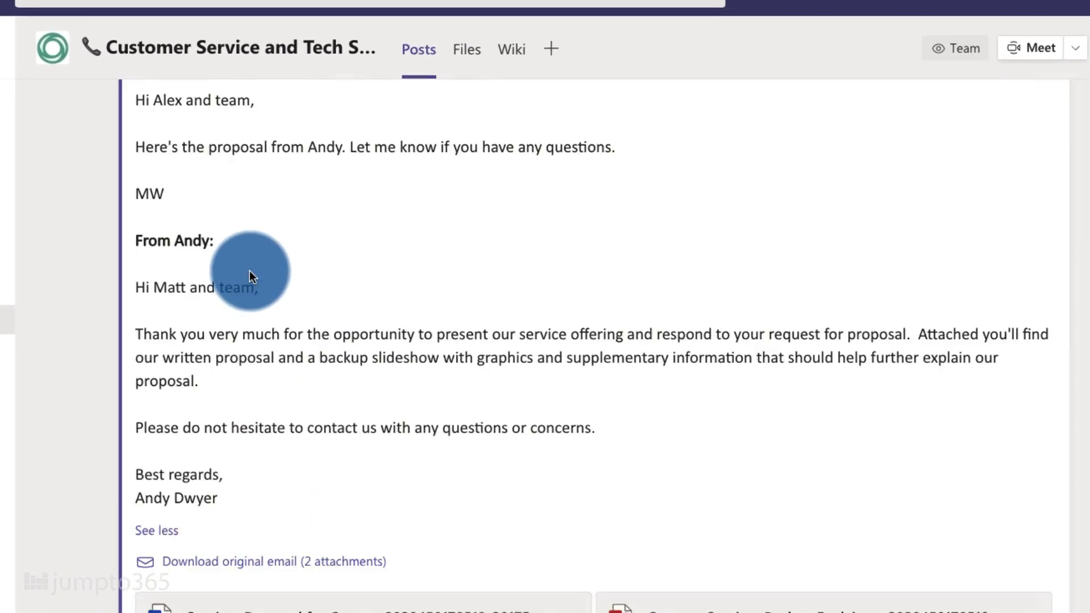
scroll(463, 253, up, 10)
scroll(237, 271, up, 1)
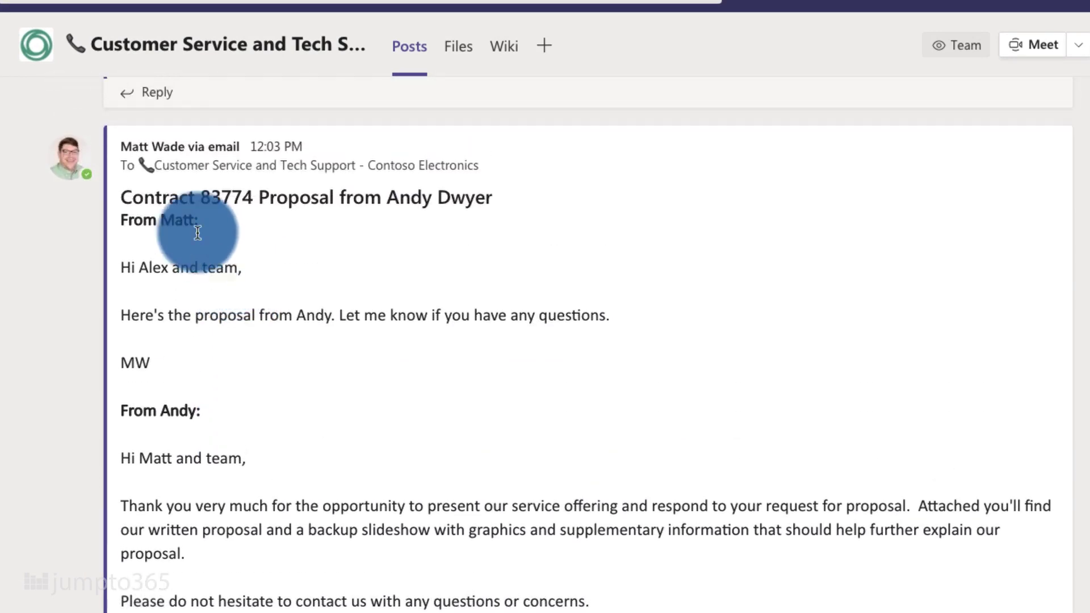
drag(119, 196, 506, 195)
drag(114, 222, 241, 233)
click(182, 318)
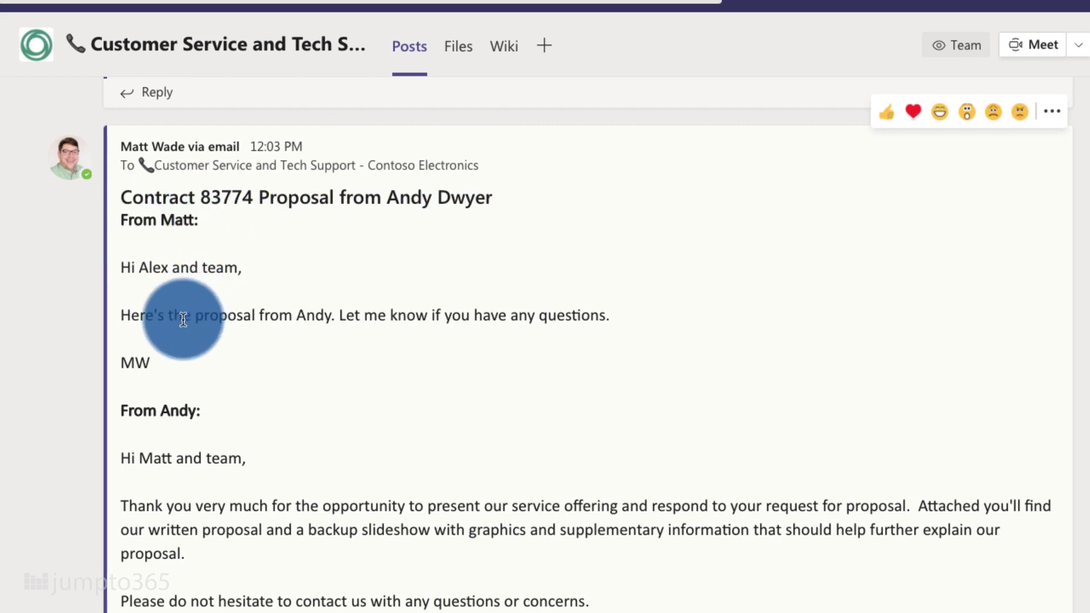
scroll(183, 321, down, 2)
scroll(182, 319, down, 1)
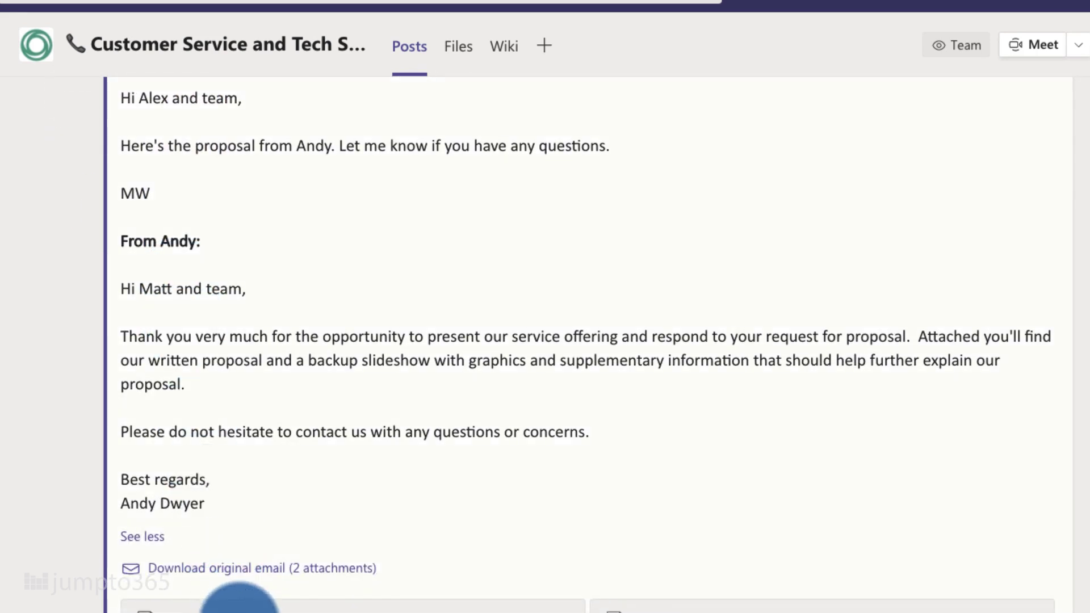
Look at the stored messages and attachments in the channel's Email Messages folder, and return to the posts
click(467, 53)
click(154, 246)
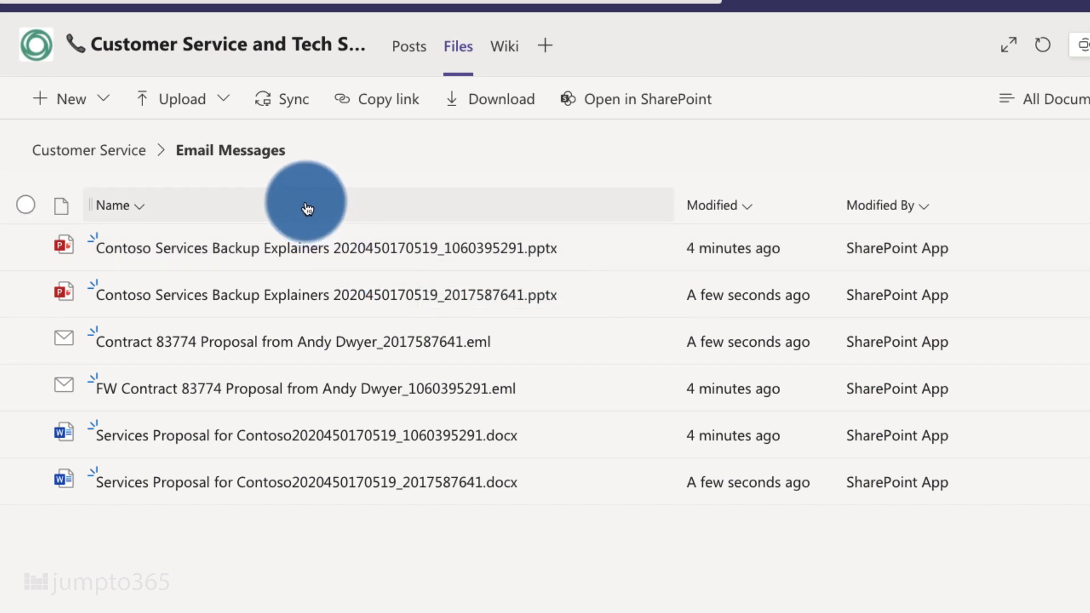
click(407, 61)
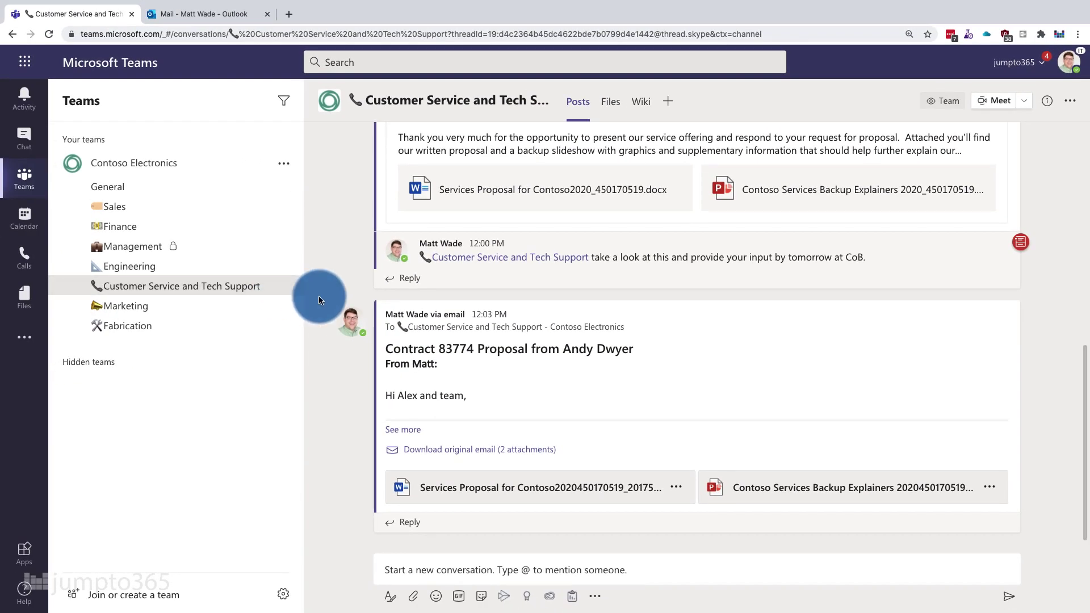
View the email addresses of the Customer Service and Tech Support channel and the Management channel
click(288, 294)
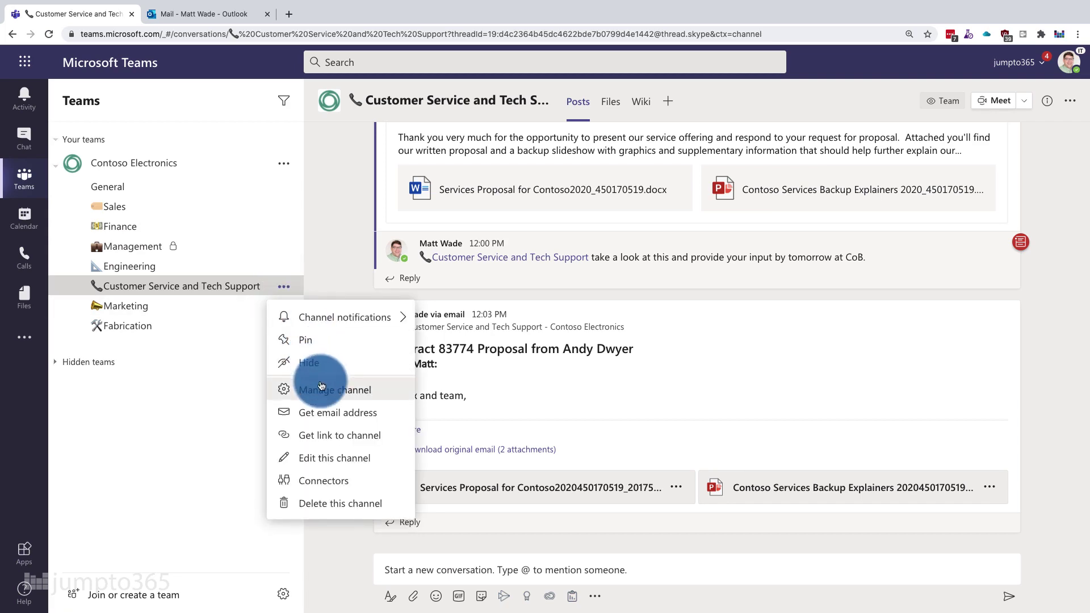
click(322, 418)
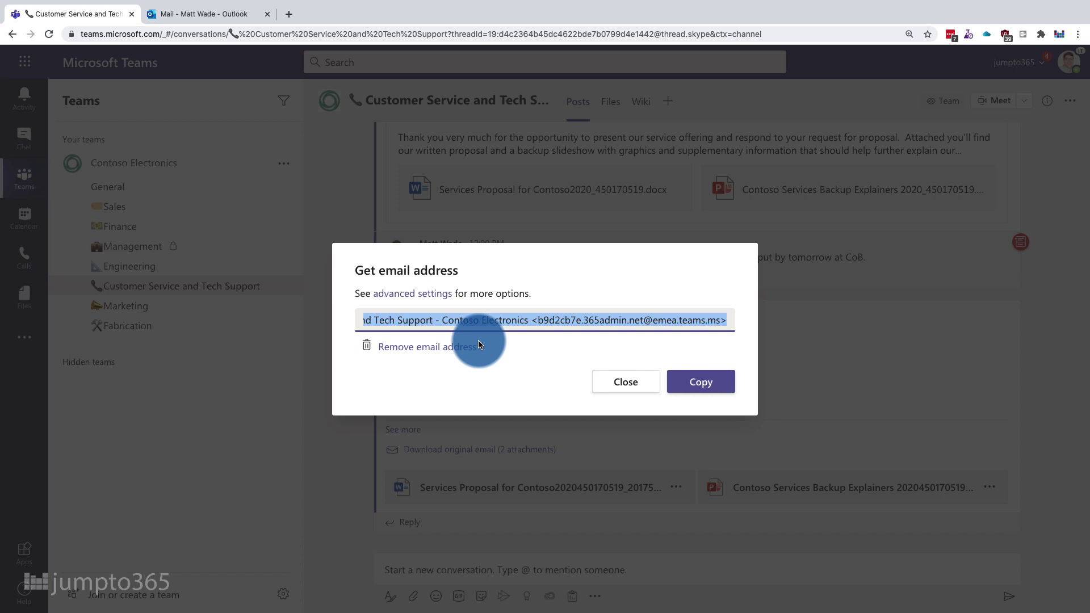
click(625, 382)
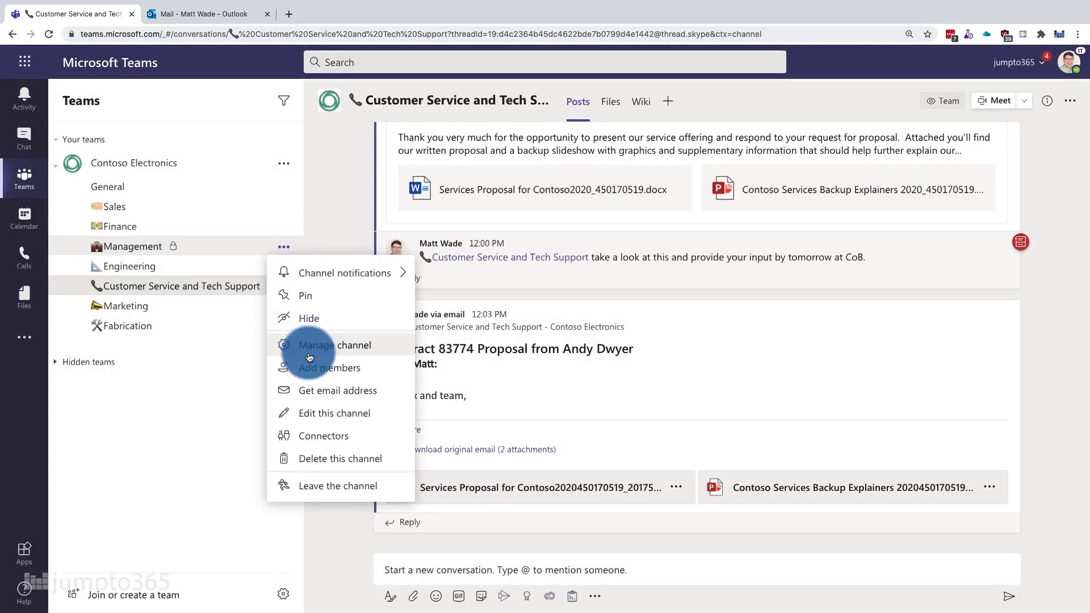
click(313, 397)
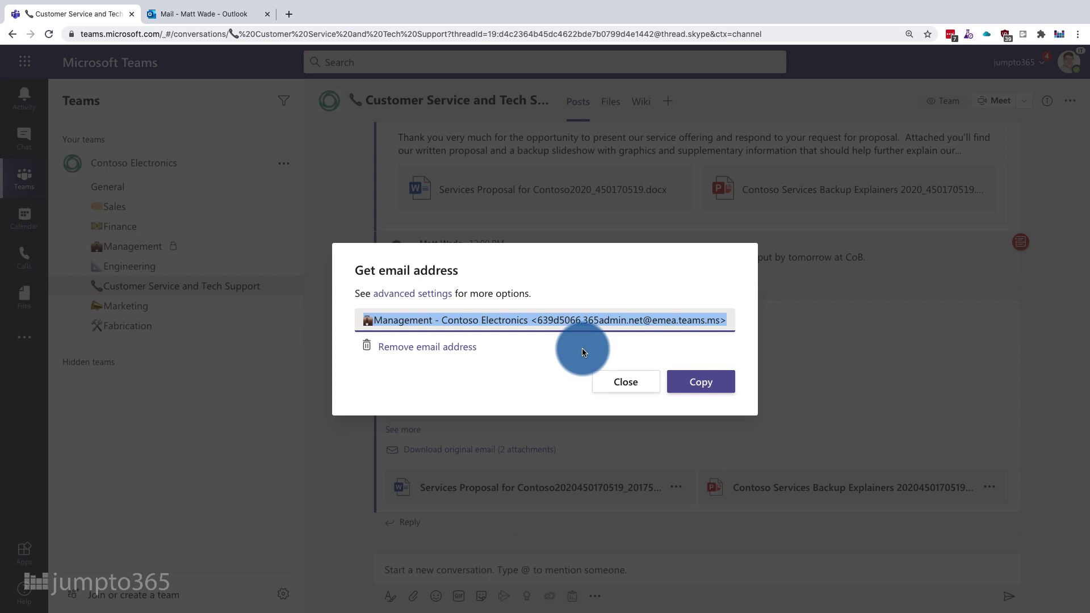
click(604, 379)
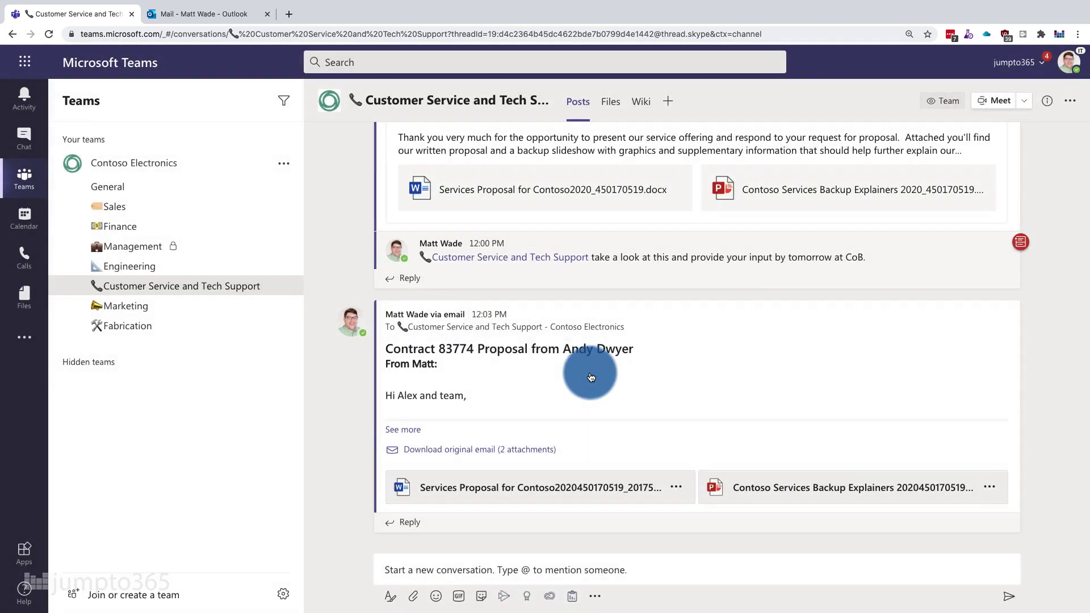
Open the settings of the Contoso Electronics team
click(284, 170)
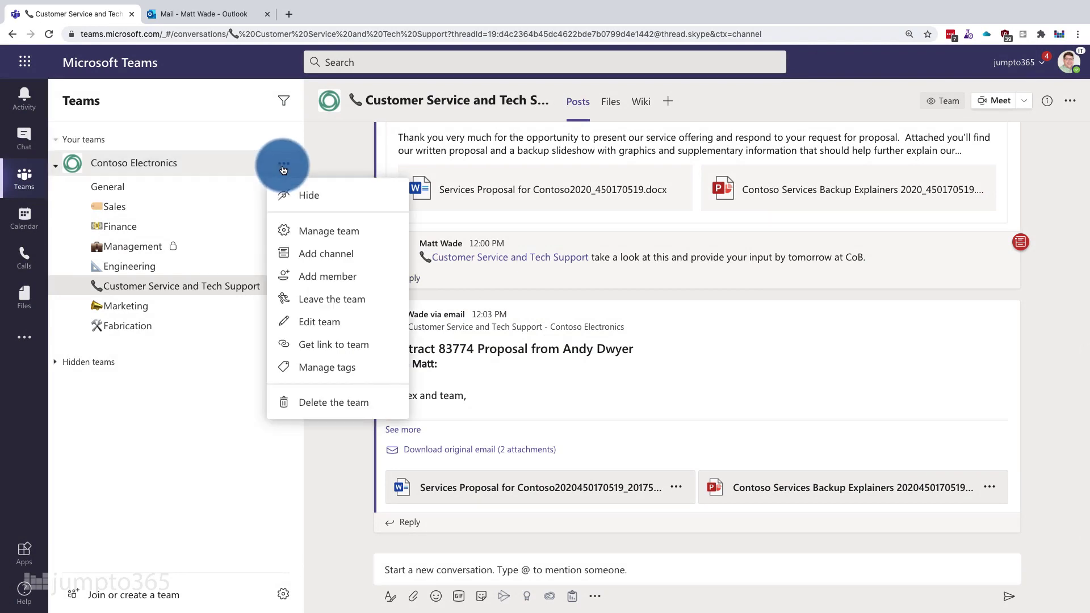
click(299, 231)
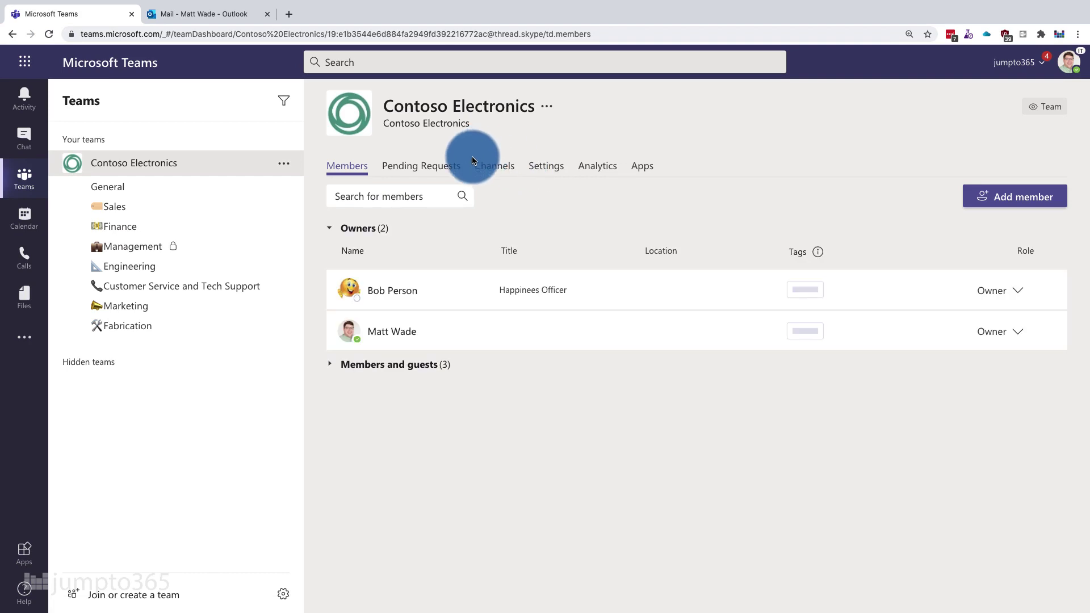
click(556, 171)
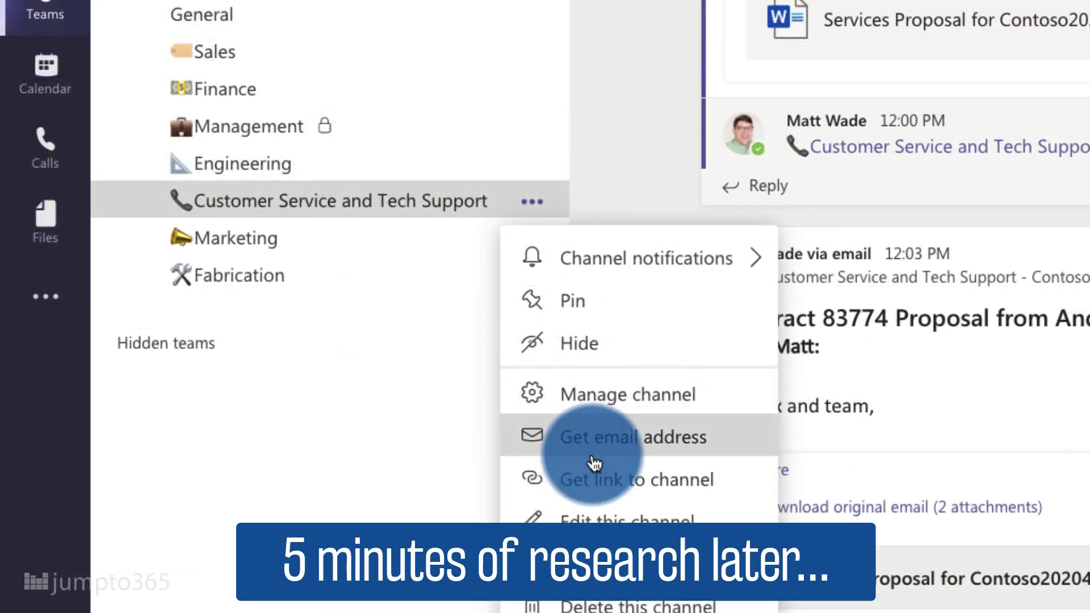
Save the Customer Service and Tech Support channel's advanced email settings with "Anyone can send emails to this address" selected
click(585, 440)
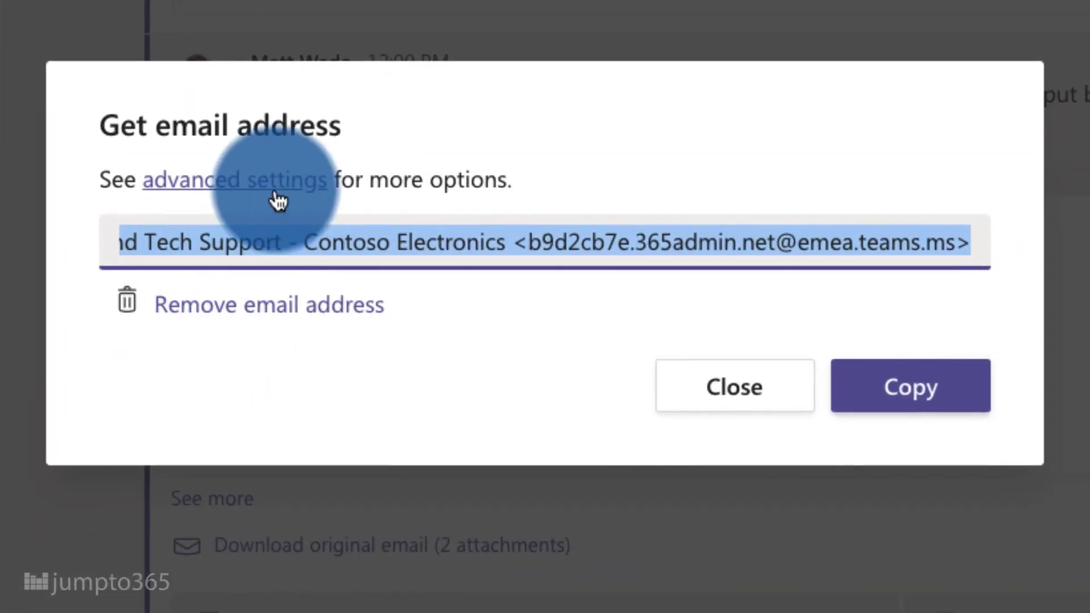
click(273, 193)
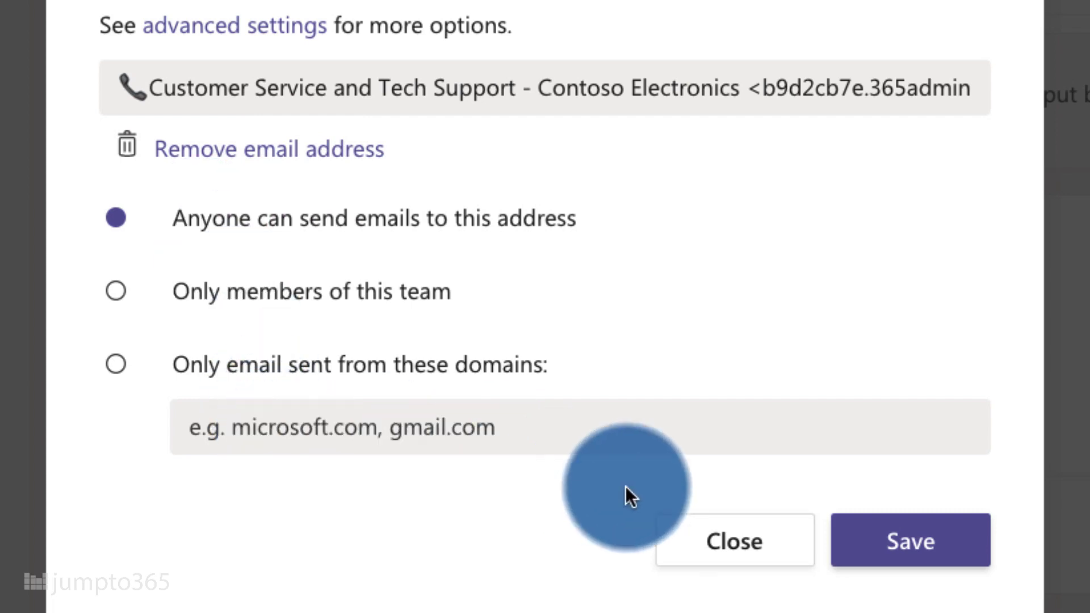
click(884, 535)
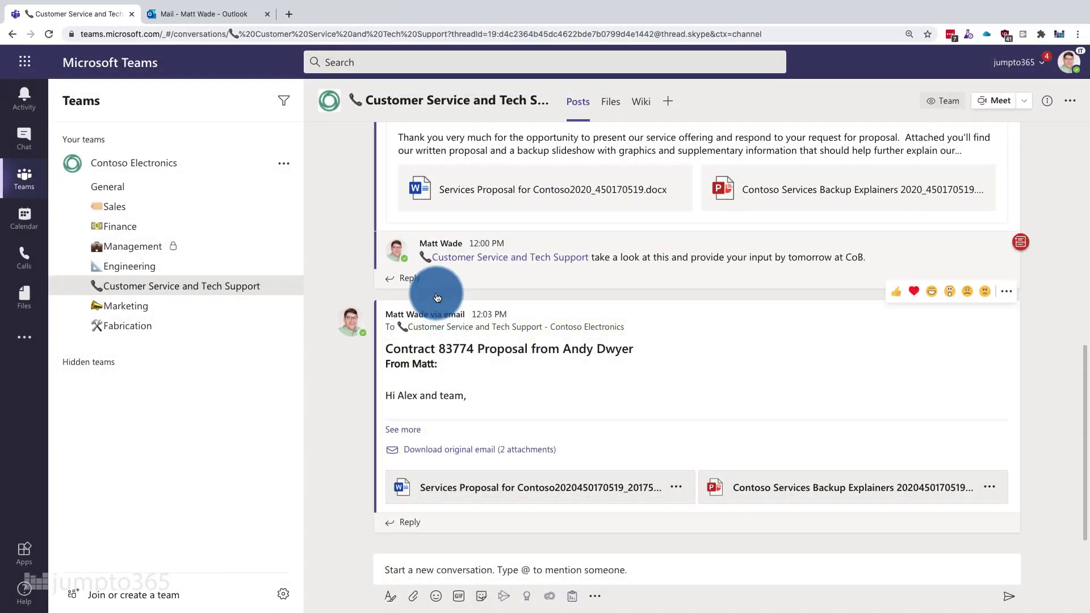
scroll(437, 292, up, 5)
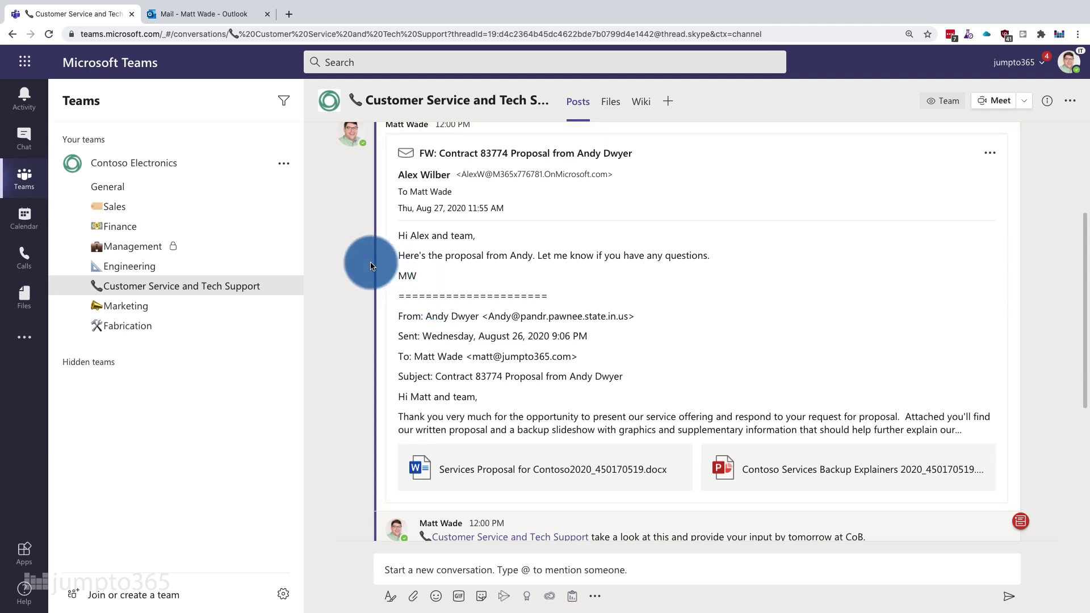
scroll(370, 266, down, 5)
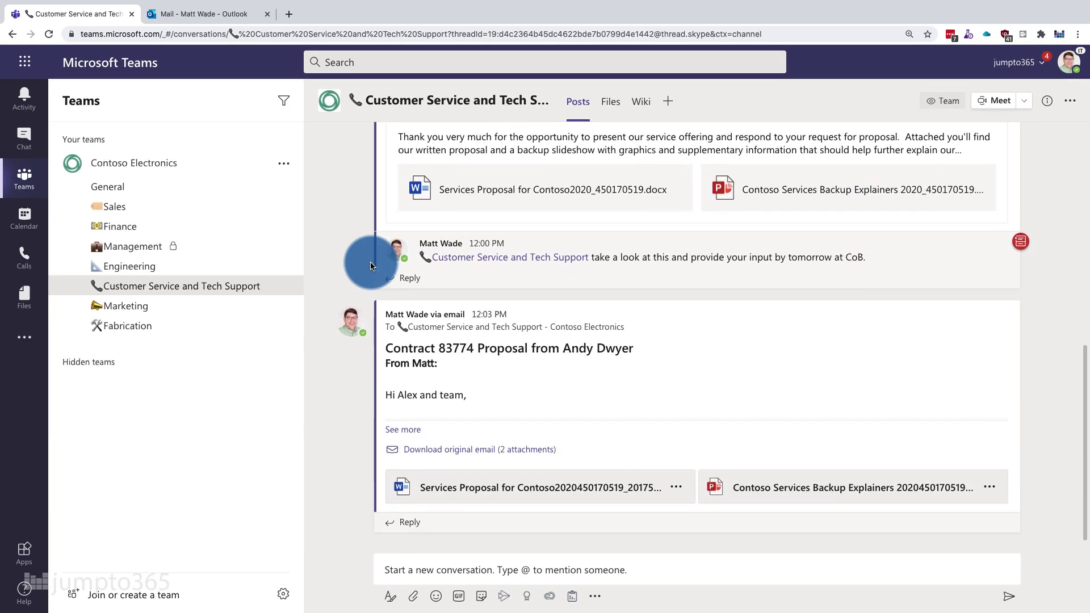